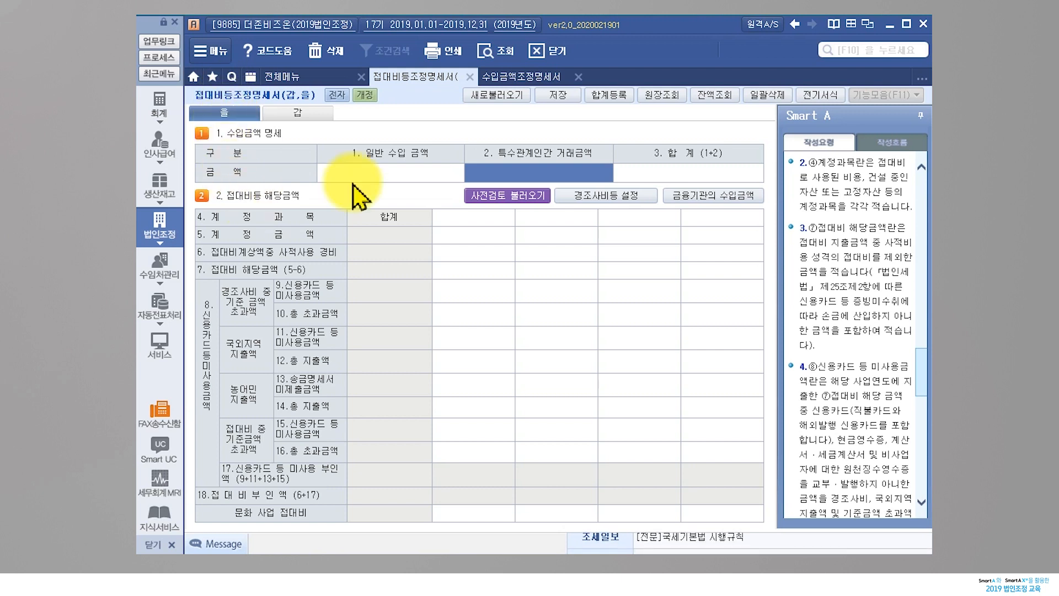
# Reload the voucher data into the 접대비등조정명세서, deleting the existing entries before loading
pyautogui.click(505, 98)
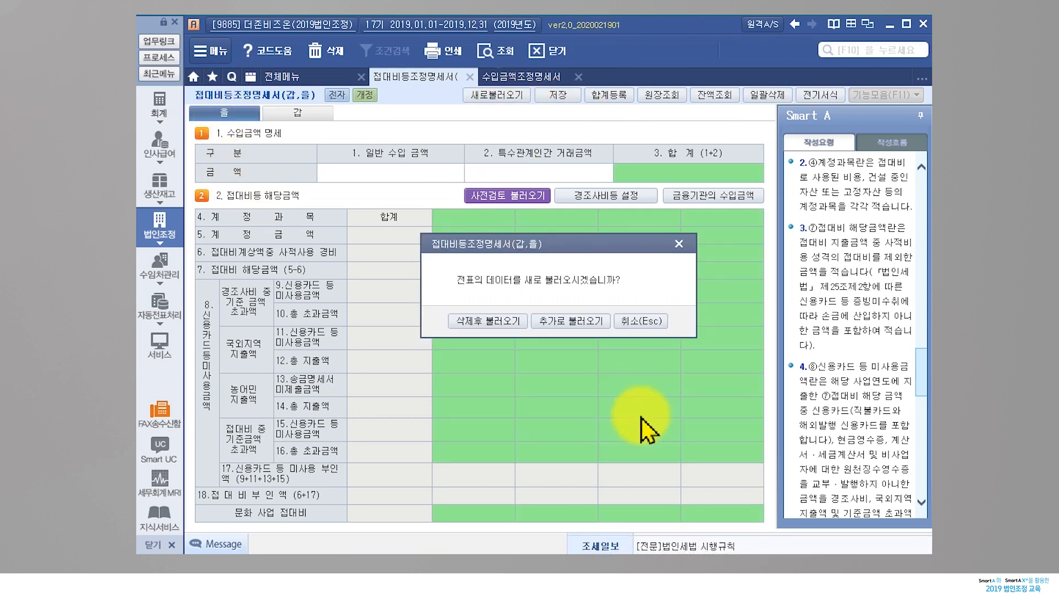
pyautogui.click(478, 320)
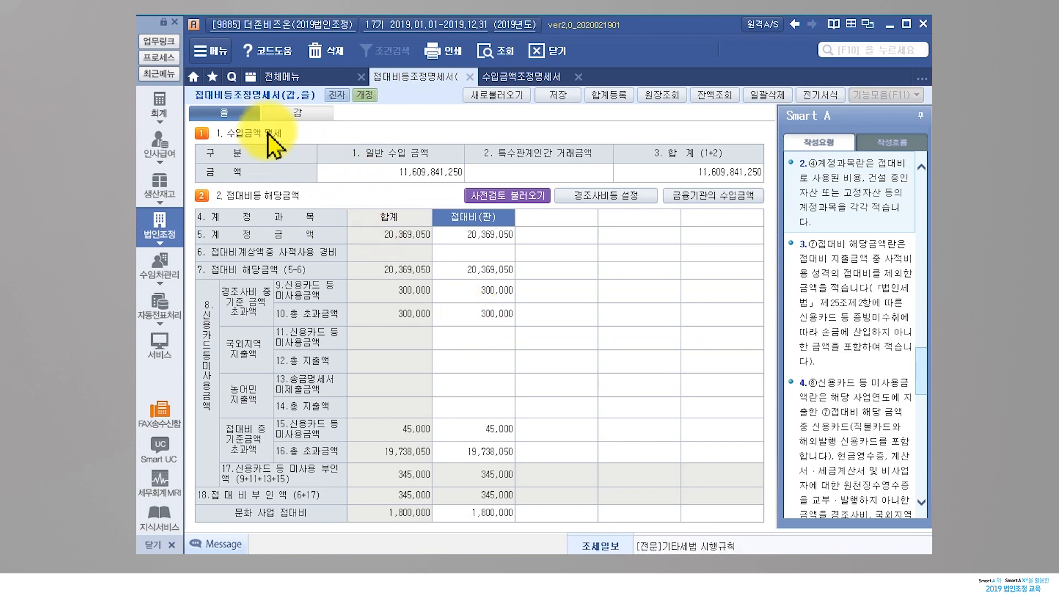
# Check the 일반 수입 금액 amount against the 수입금액조정명세서 and return to the 접대비등조정명세서
pyautogui.click(396, 176)
pyautogui.click(524, 75)
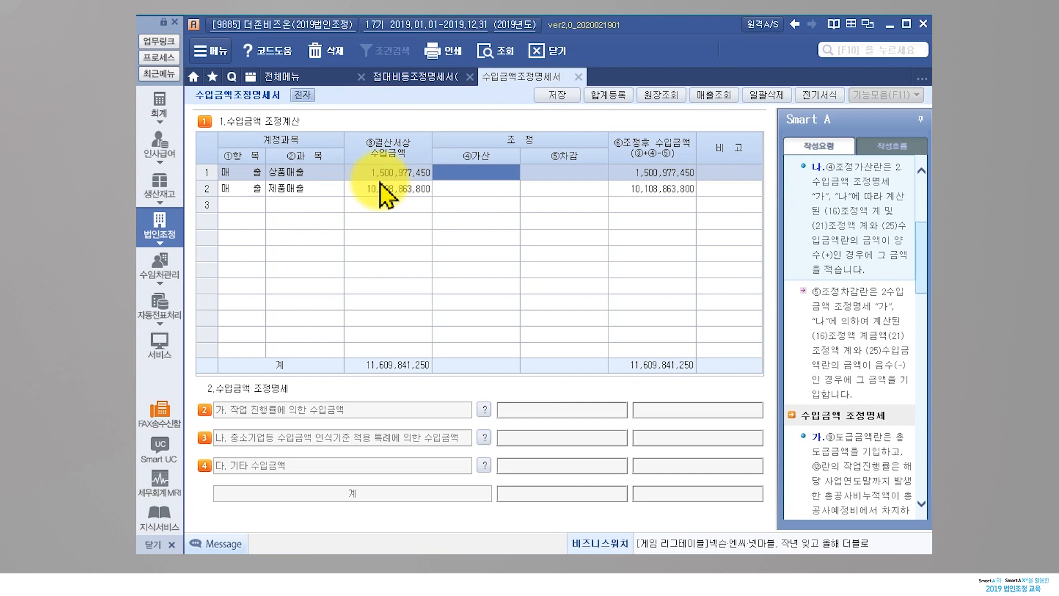
pyautogui.click(416, 83)
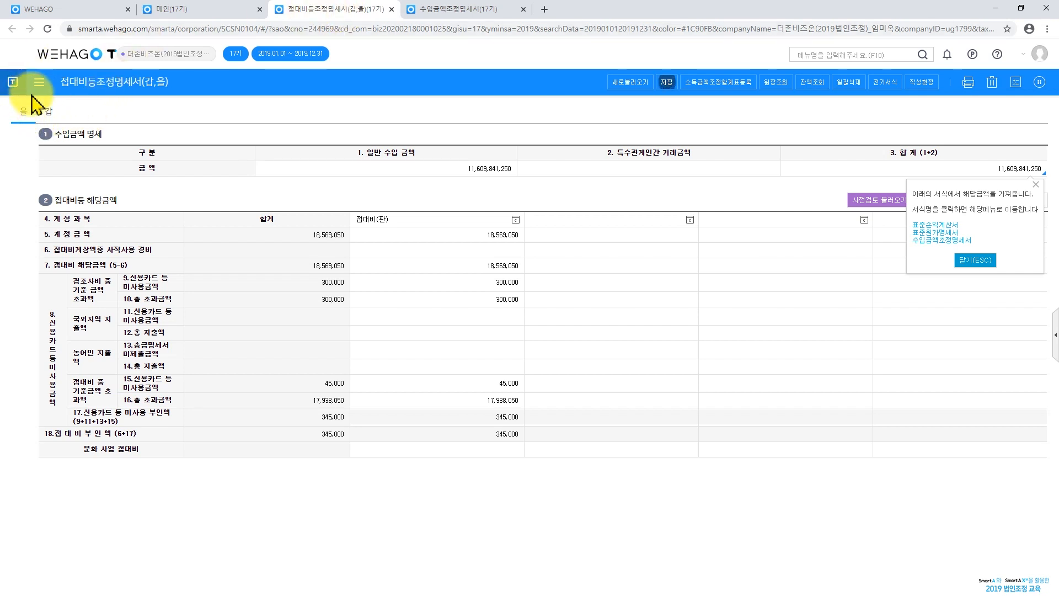
# In WEHAGO T, open the 수입금액조정명세서 from the list of source forms for the total revenue amount
pyautogui.click(660, 84)
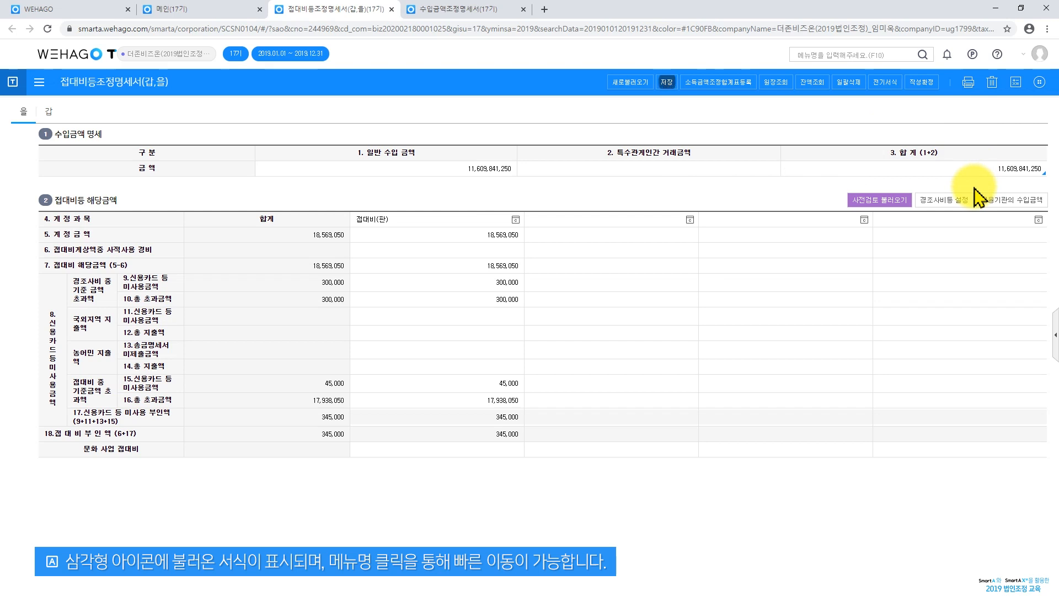
pyautogui.click(1045, 173)
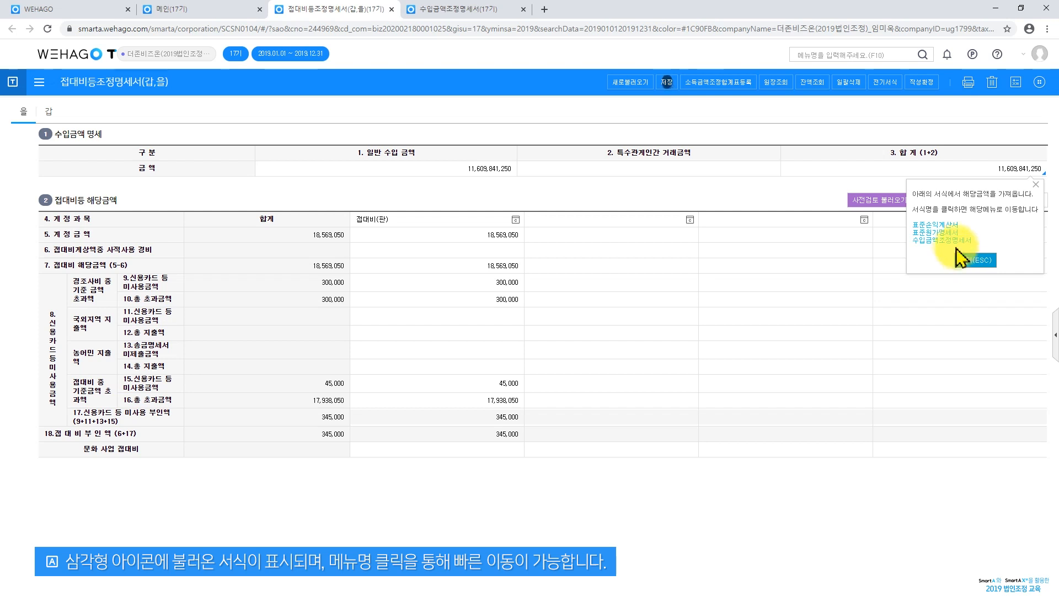
pyautogui.click(927, 241)
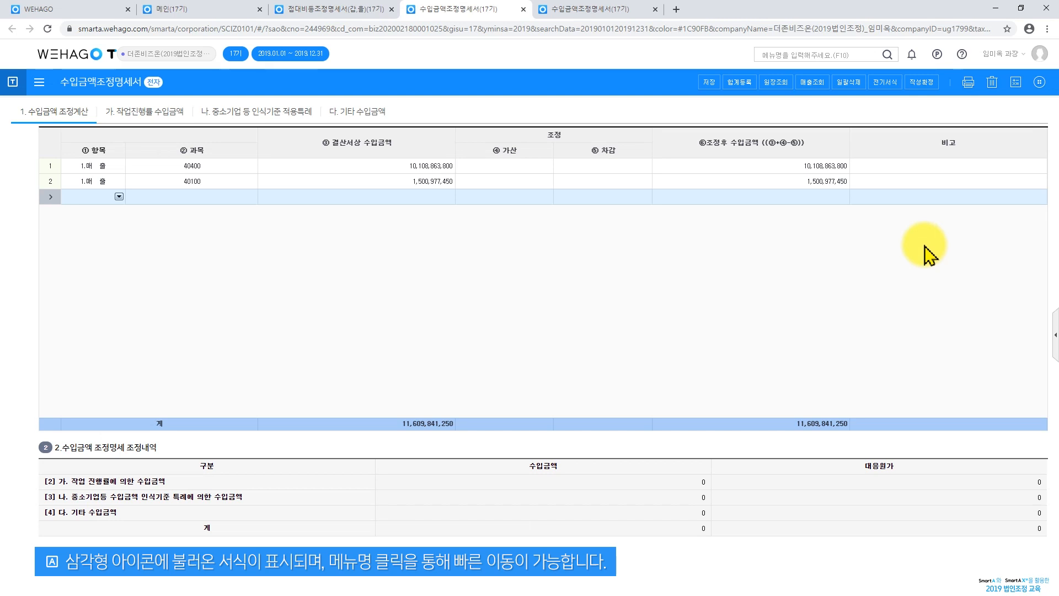
pyautogui.click(223, 10)
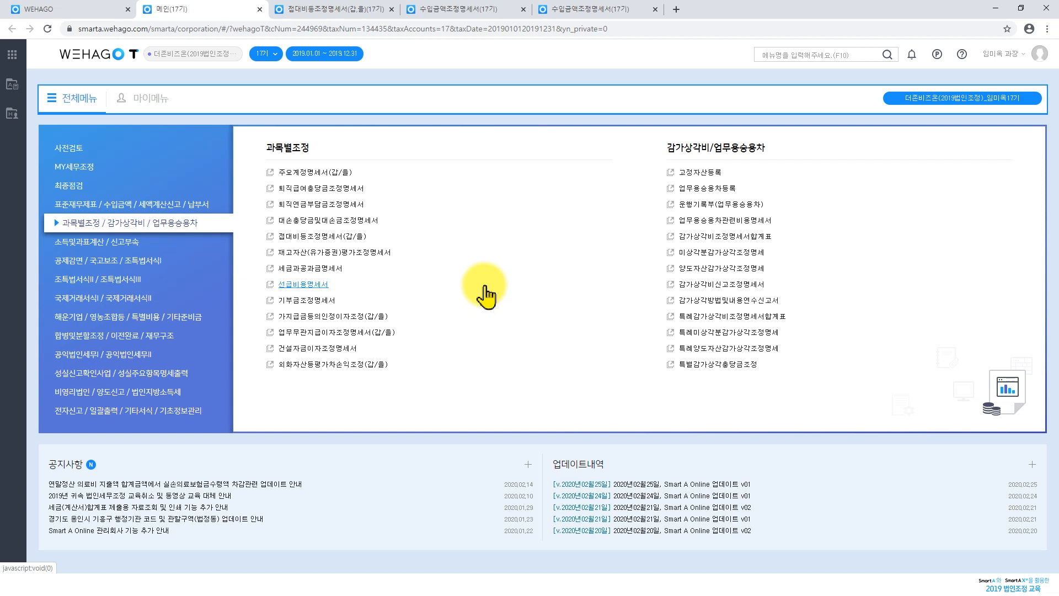
pyautogui.click(1055, 12)
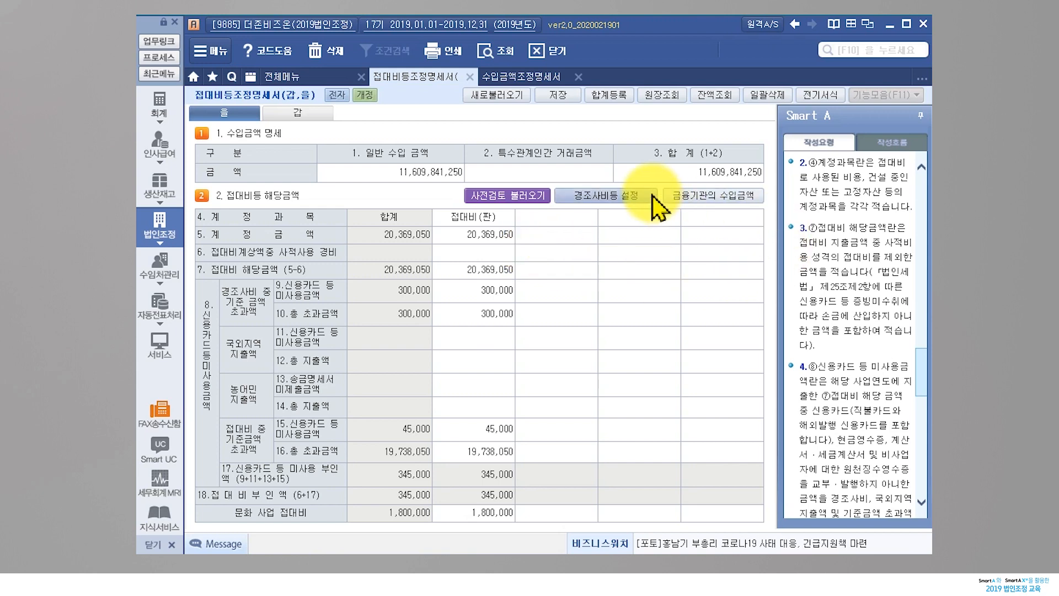
# In Smart A's 경조사비등 설정, assign memo 13 소액문화접대비(조정) to the 현금적요 of 813 접대비(판) for small artwork card purchases
pyautogui.click(627, 198)
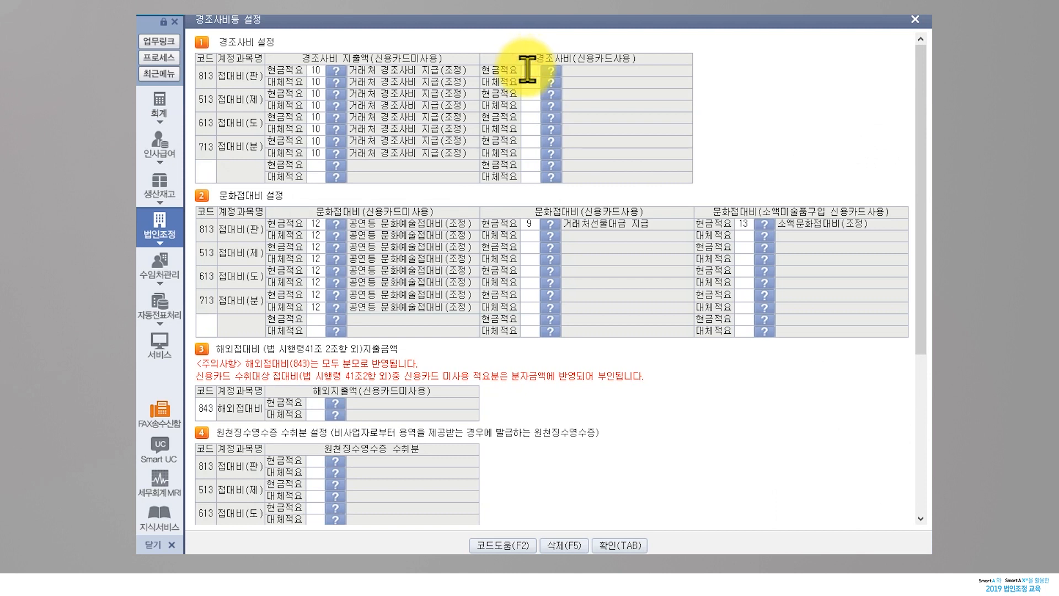
pyautogui.click(527, 70)
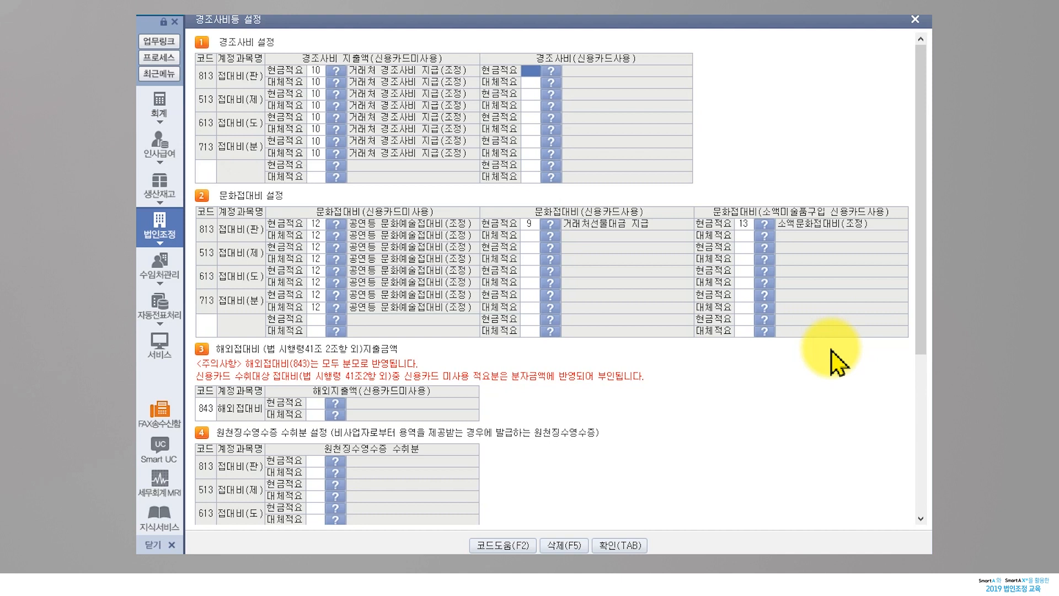
pyautogui.click(765, 224)
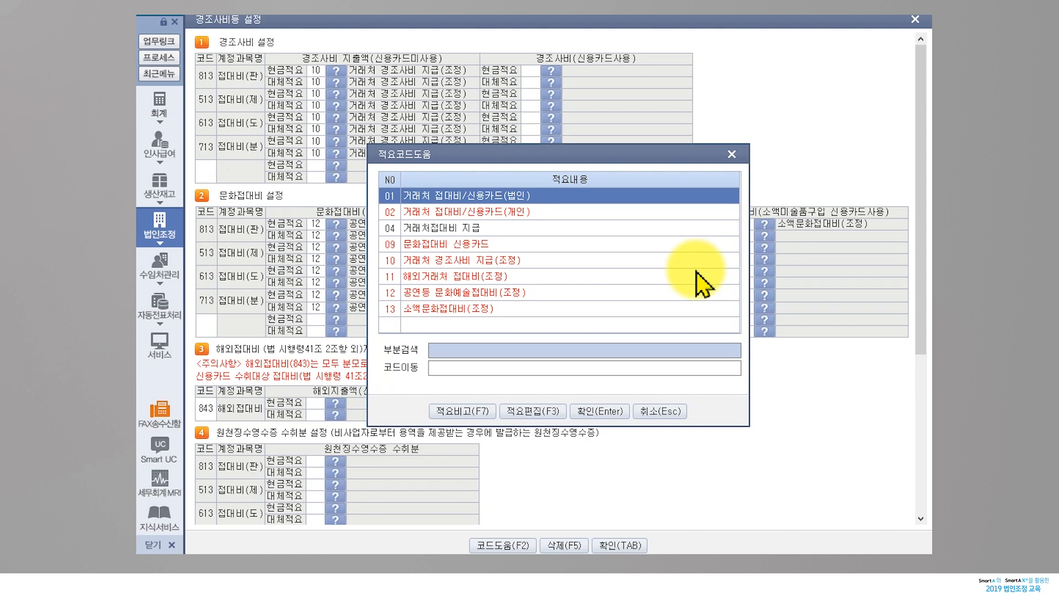
pyautogui.click(500, 309)
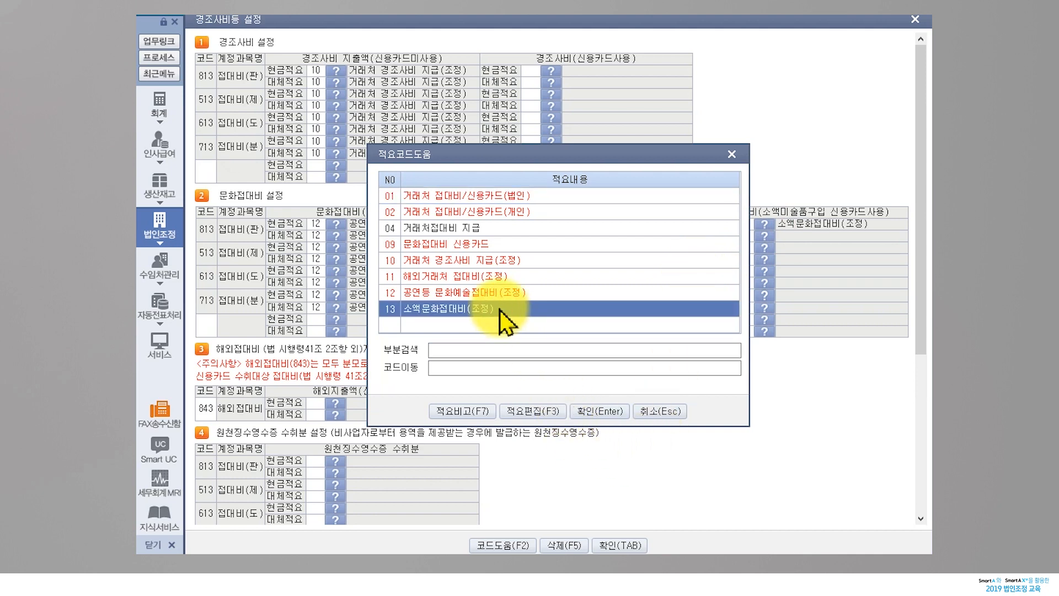
pyautogui.doubleClick(500, 309)
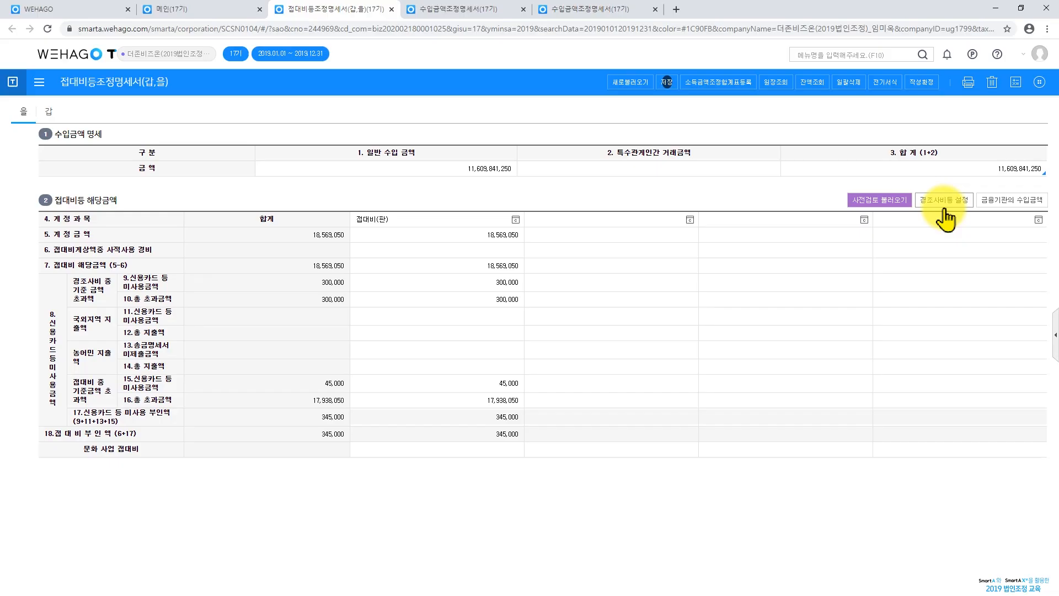
# Switch to WEHAGO T and review the memo codes for each section of the 경조사비등 설정
pyautogui.click(944, 209)
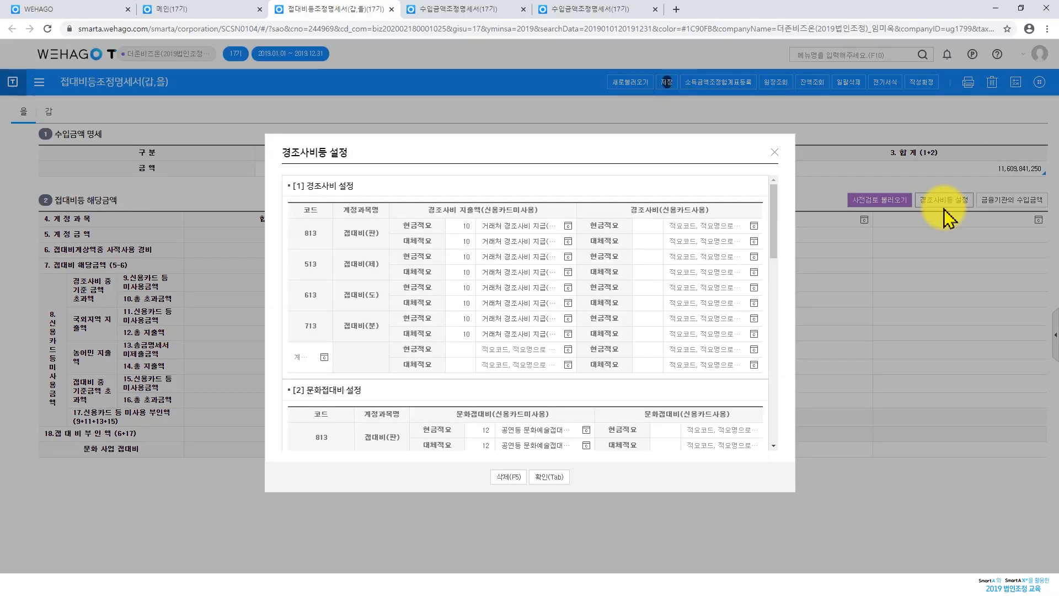
pyautogui.scroll(-3, 620, 394)
pyautogui.scroll(-4, 621, 389)
pyautogui.moveTo(515, 306); pyautogui.dragTo(703, 307)
pyautogui.scroll(3, 702, 306)
pyautogui.scroll(-1, 727, 361)
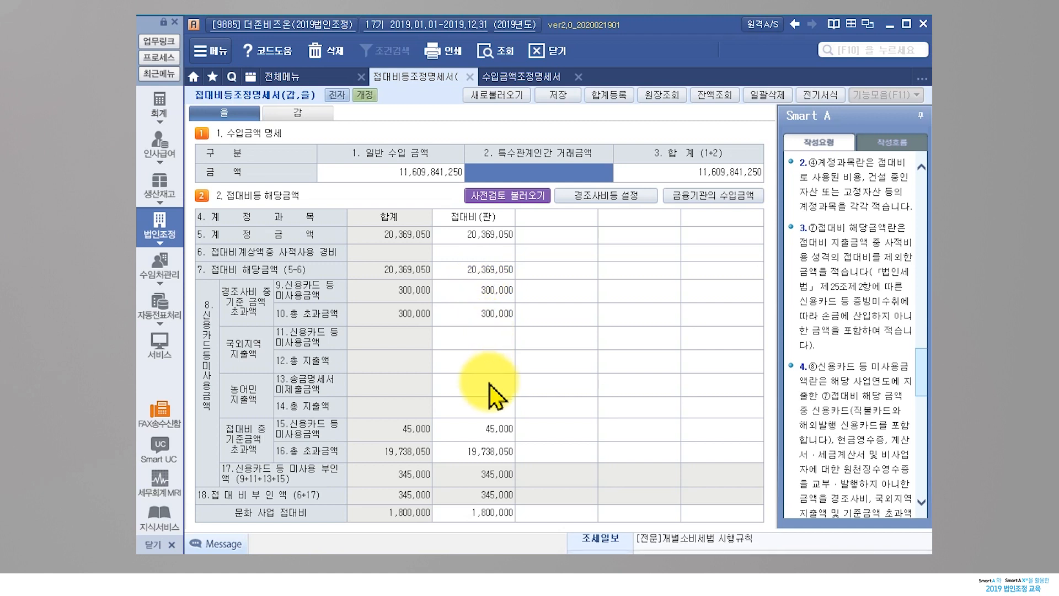
# In Smart A, check the 접대비(판) 총 초과금액 and view the tax adjustment items in 합계등록, leaving it without changes
pyautogui.click(498, 454)
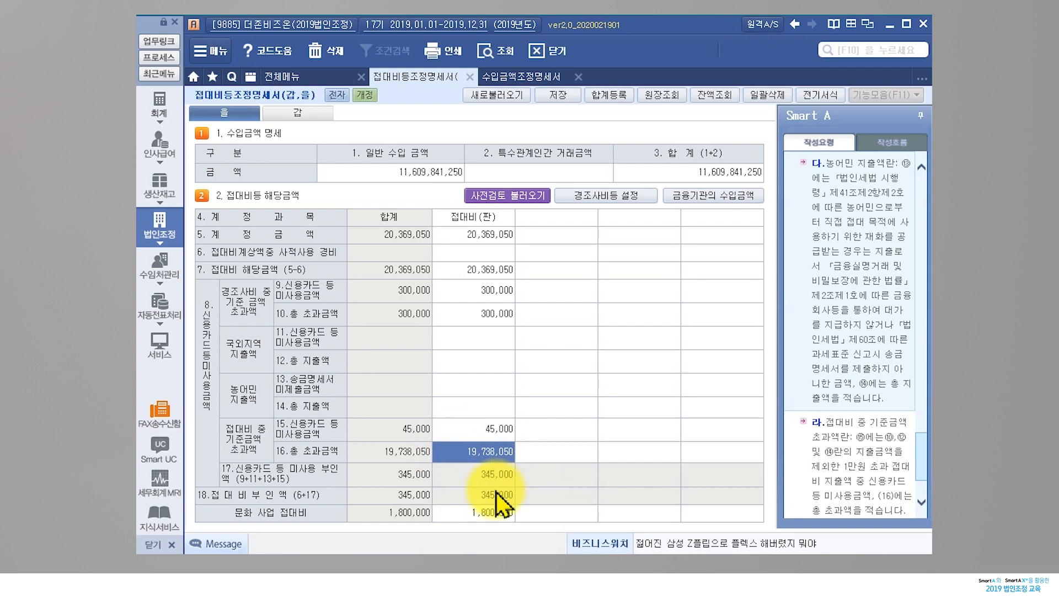
pyautogui.click(609, 95)
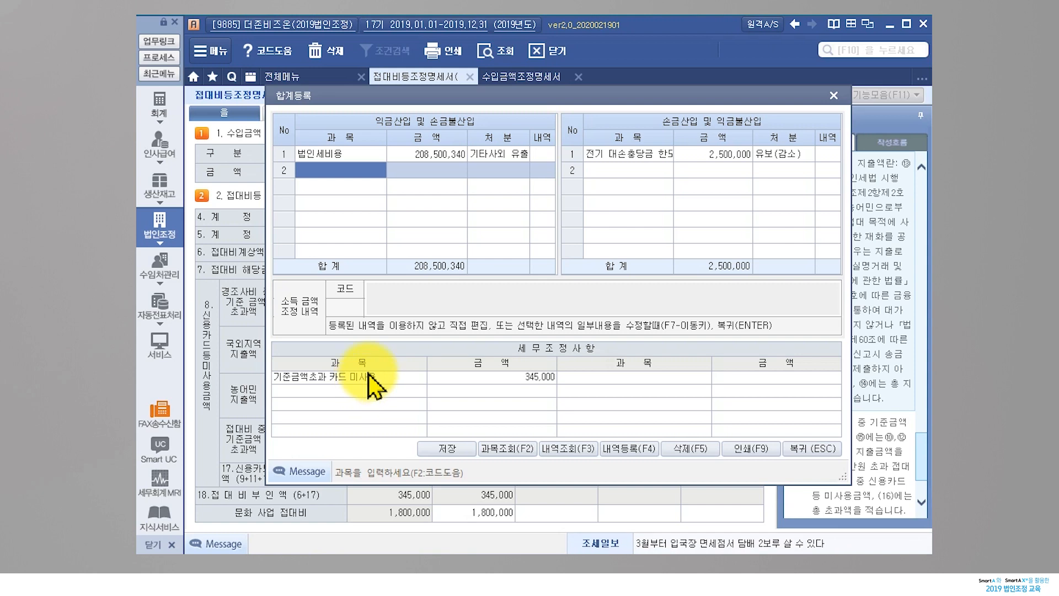
pyautogui.click(817, 448)
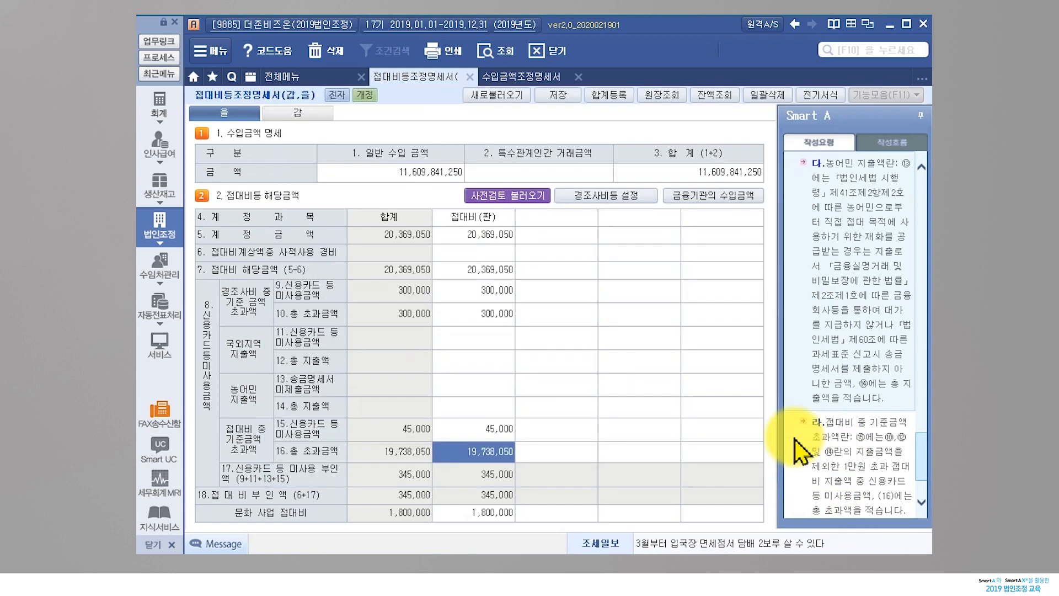
# Open the 갑 sheet, check the 중소기업여부 setting under 추가사항 of 회사기본사항등록, and return to the 접대비등조정명세서
pyautogui.click(322, 116)
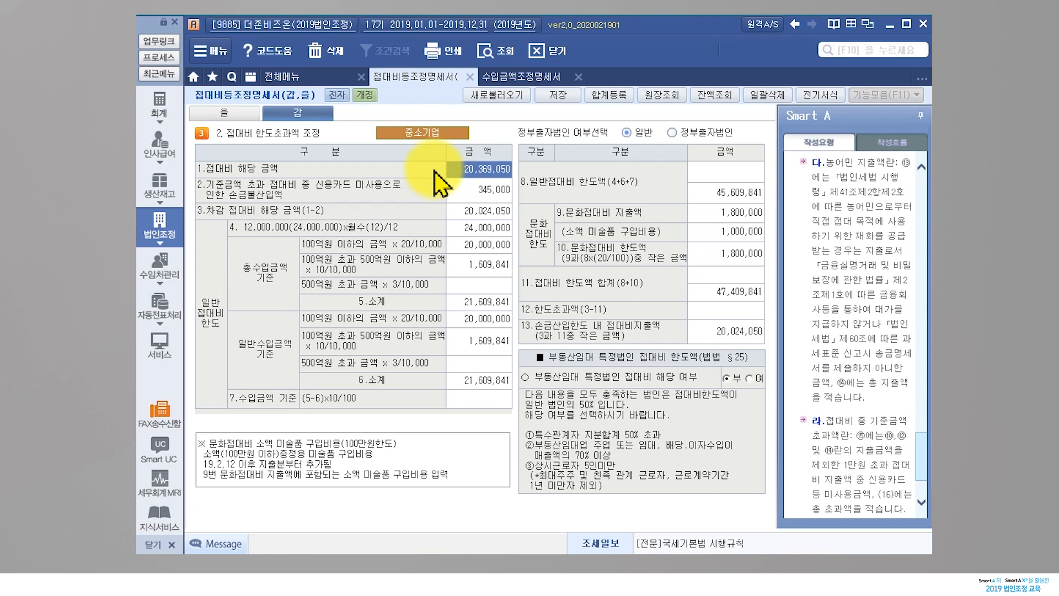
pyautogui.click(282, 77)
pyautogui.click(257, 154)
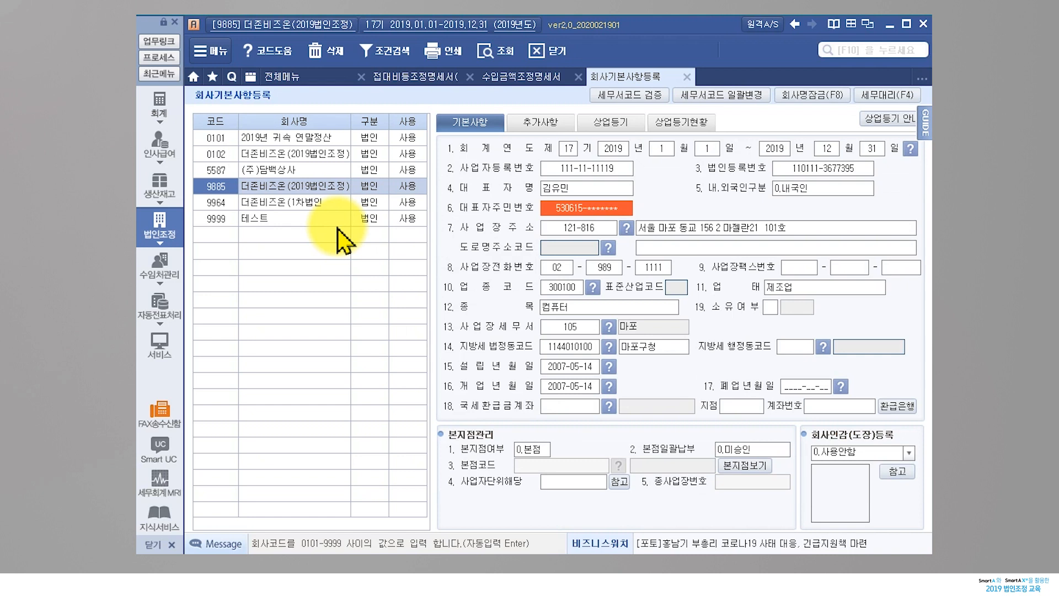
pyautogui.click(533, 122)
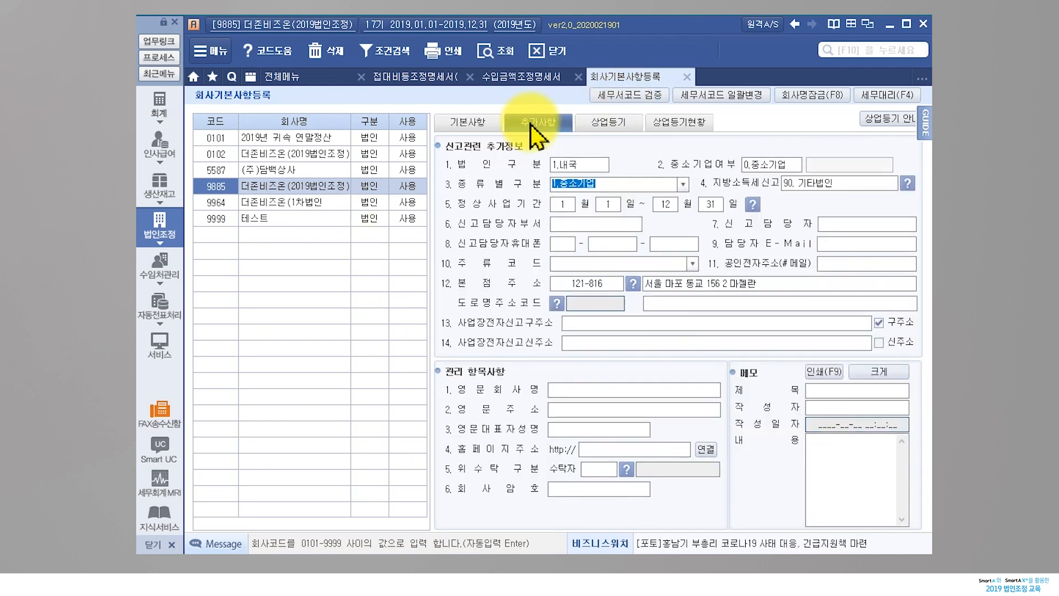
pyautogui.click(769, 165)
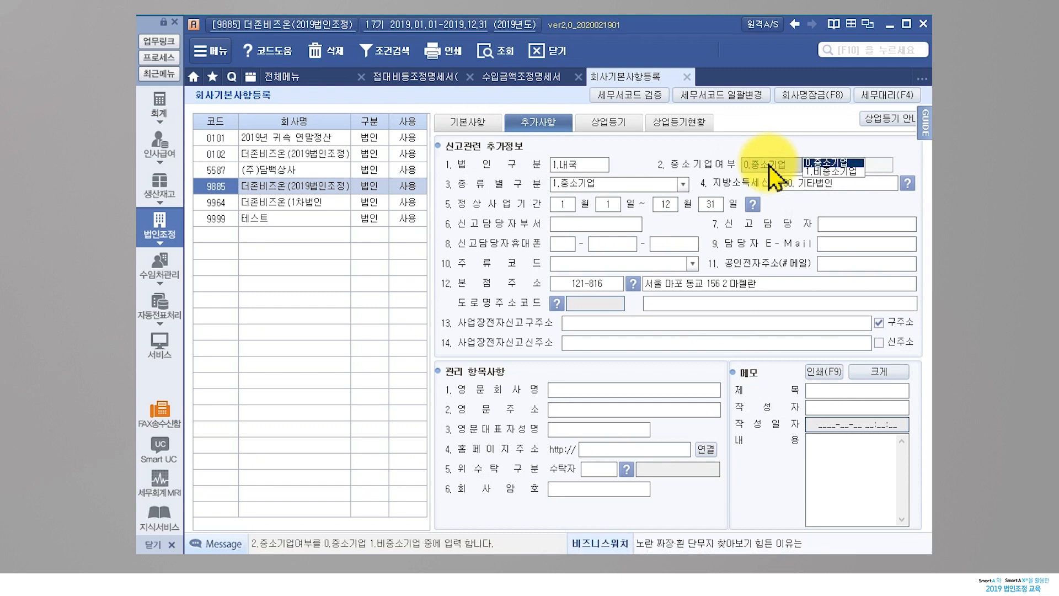
pyautogui.click(403, 80)
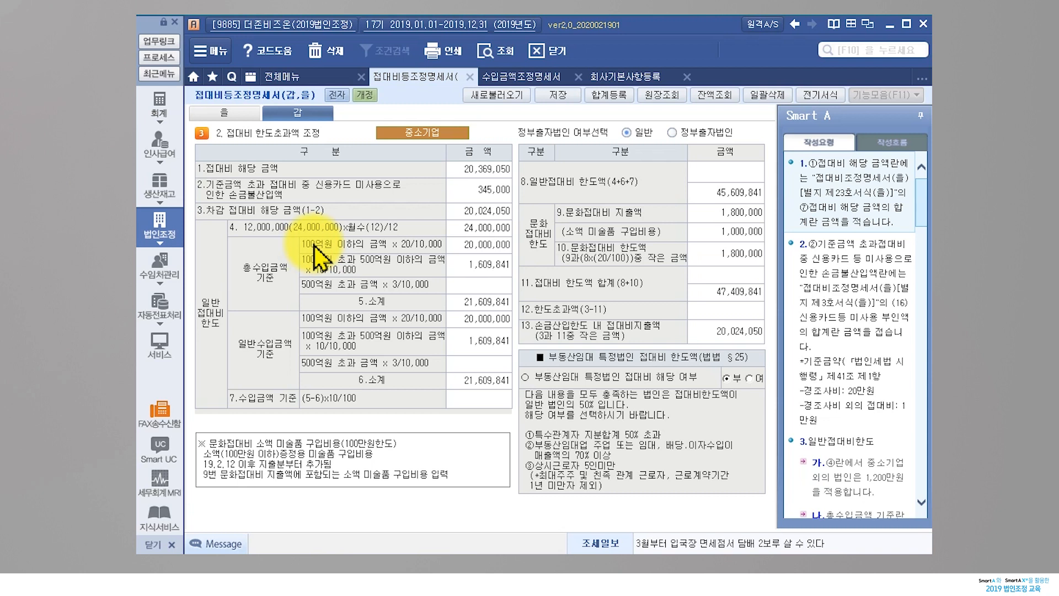
# Examine the 일반접대비 한도액, 문화접대비 지출액 and 한도액, 소액 미술품 구입비용, 접대비 한도액 합계 and 한도초과액 on the 갑 sheet
pyautogui.click(734, 232)
pyautogui.click(746, 286)
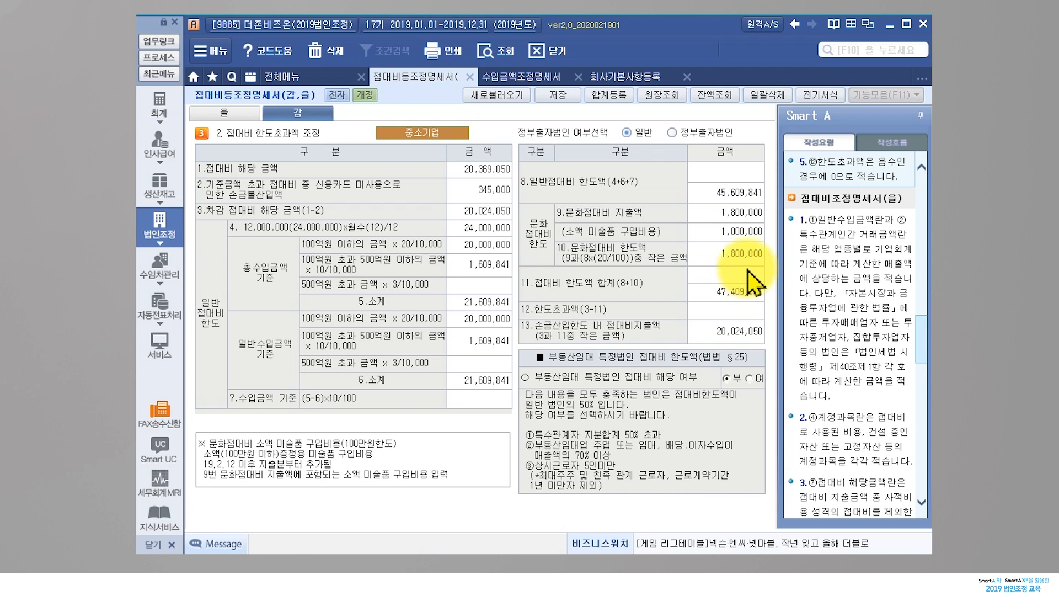
pyautogui.click(750, 230)
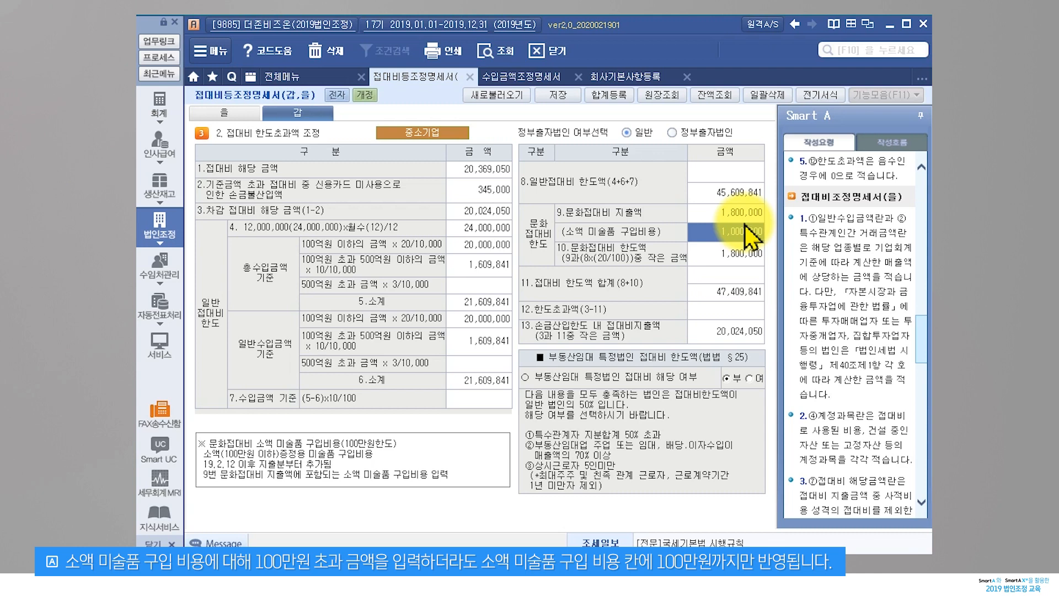
pyautogui.click(750, 252)
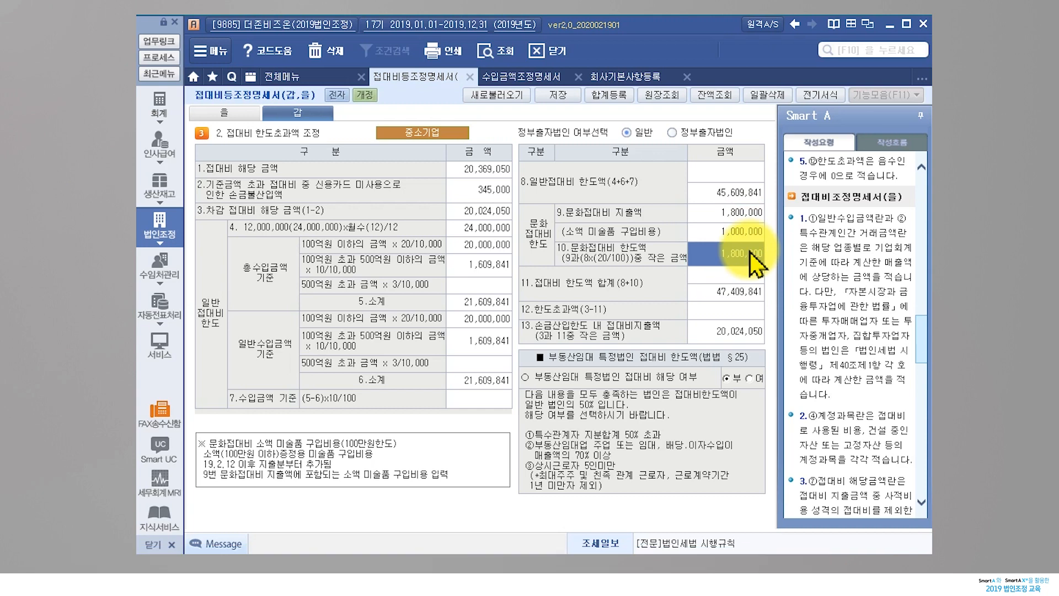
pyautogui.click(740, 214)
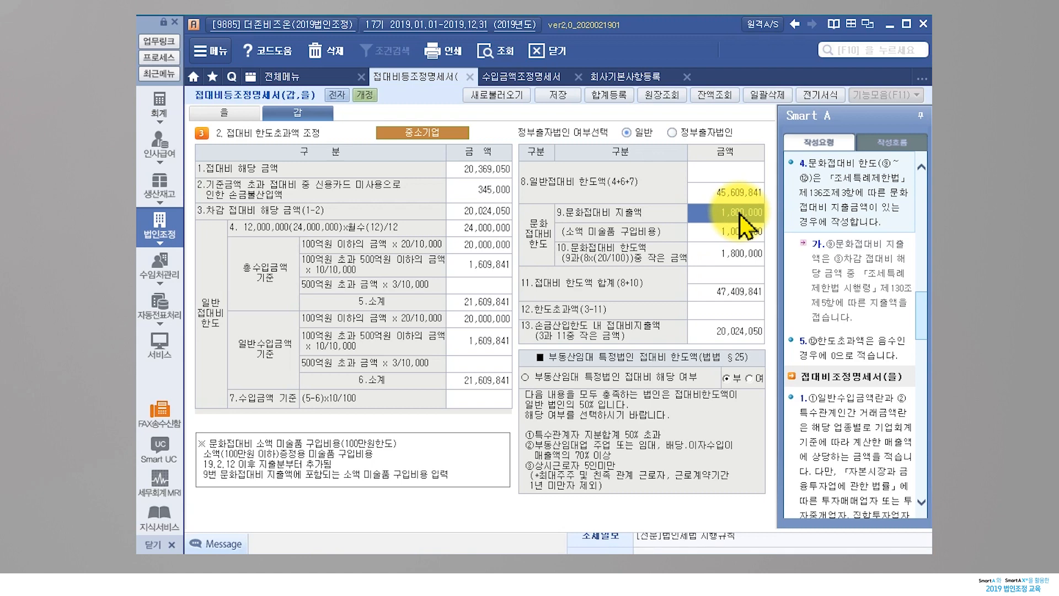
pyautogui.click(740, 191)
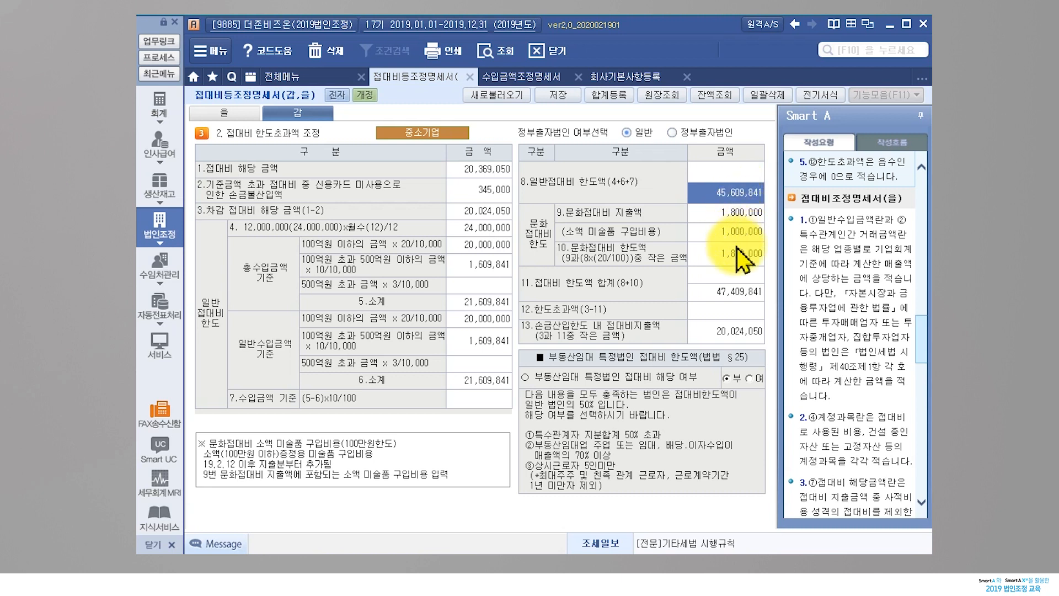
pyautogui.click(738, 292)
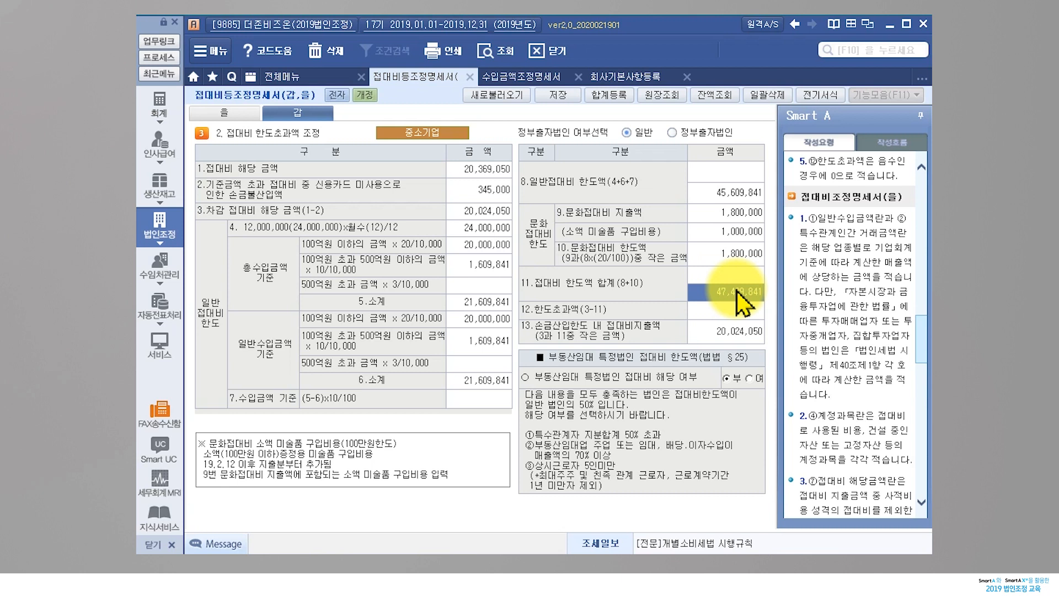
pyautogui.click(737, 312)
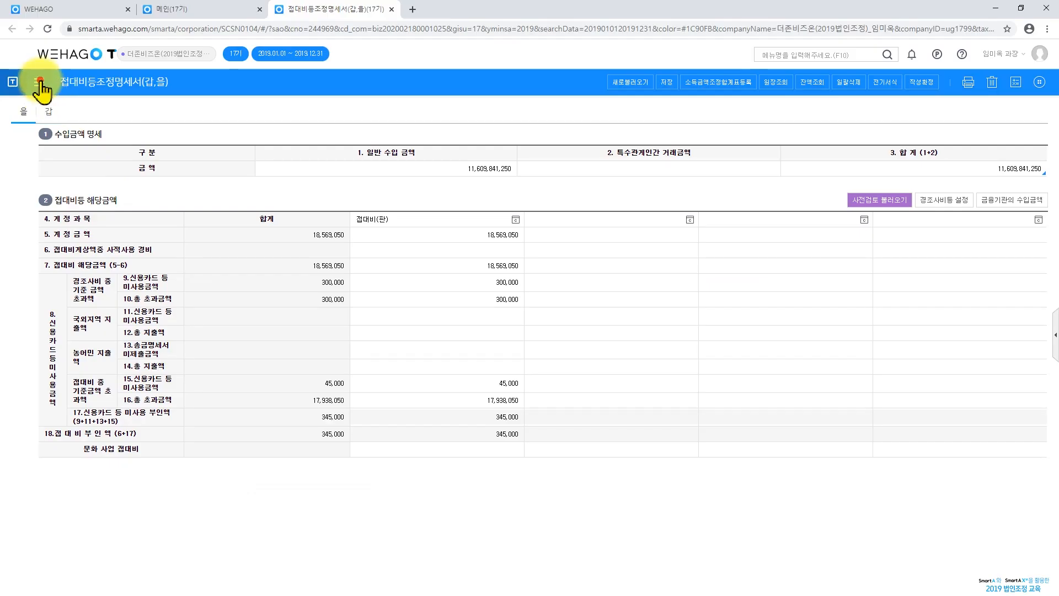
# In WEHAGO T, open 기초데이터 검토 and run the inspection for 접대비 계정검토
pyautogui.click(40, 82)
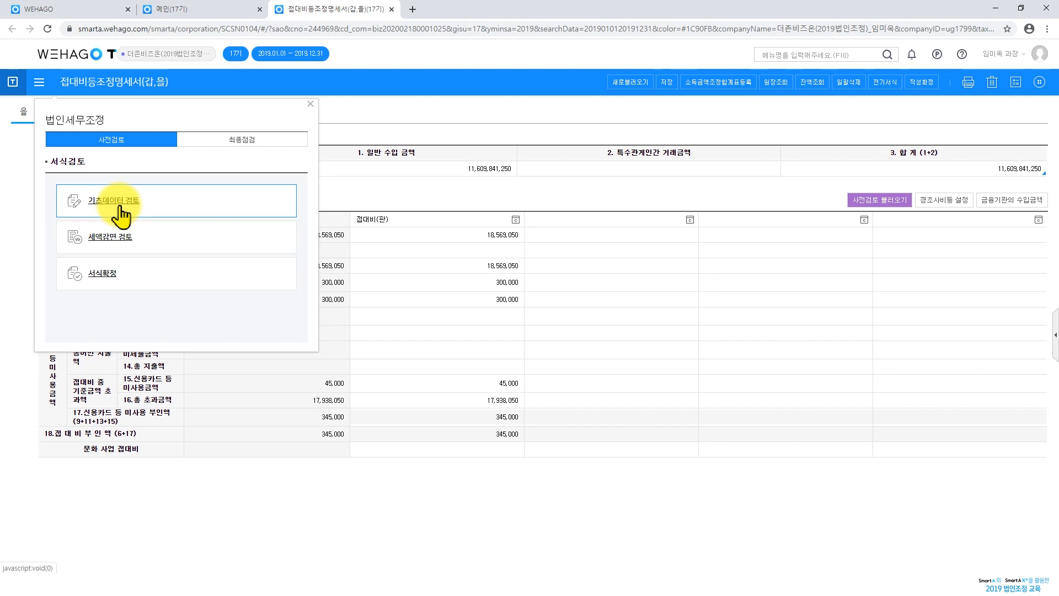
pyautogui.click(120, 210)
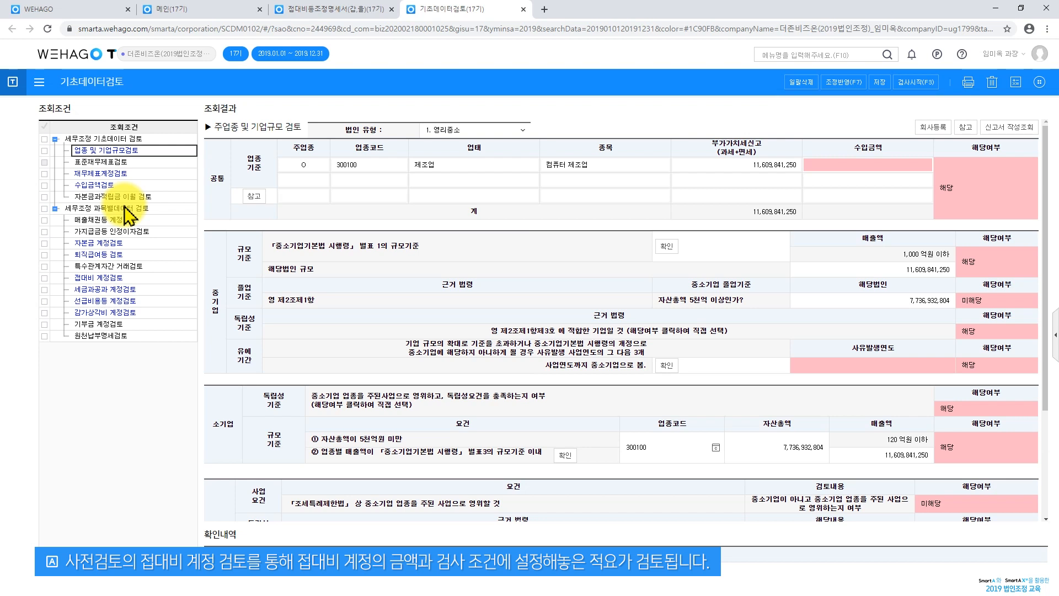
pyautogui.click(44, 278)
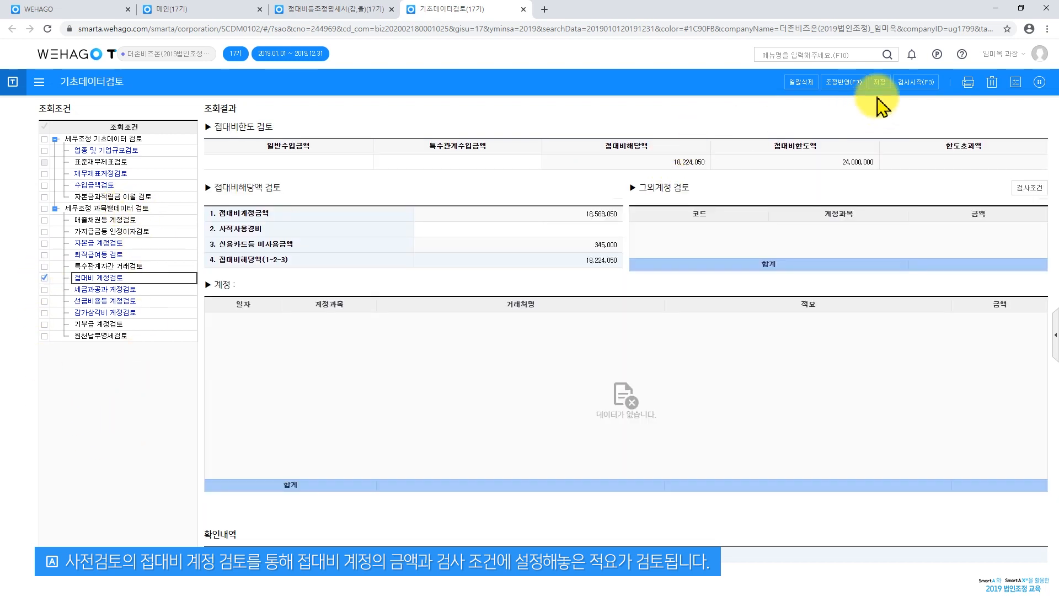
pyautogui.click(898, 82)
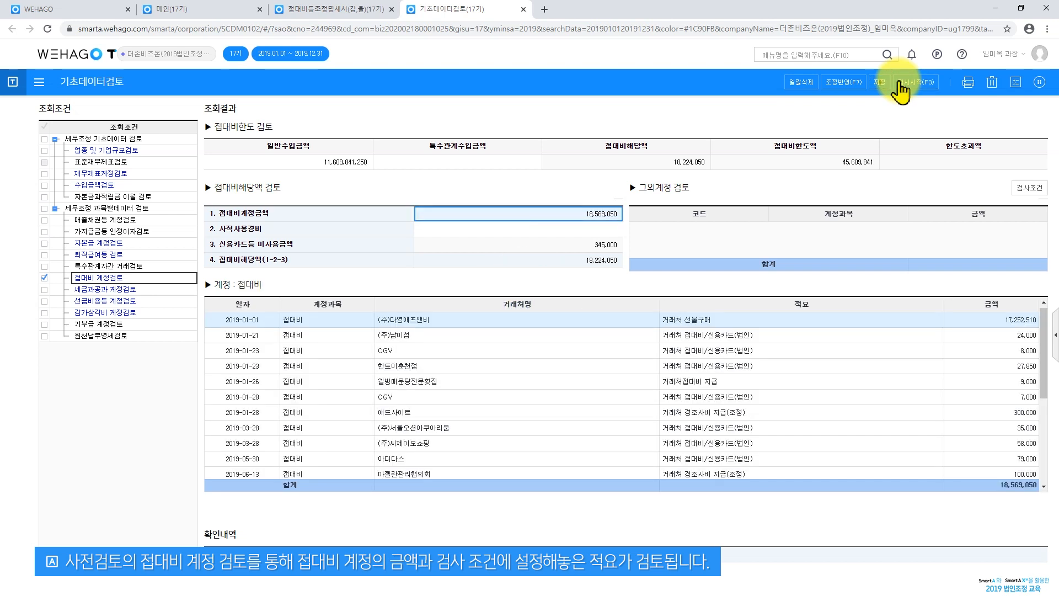
# View the 검사조건, then apply the 접대비 계정검토 data to the 접대비등조정명세서(갑,을) with 조정반영 and open the form
pyautogui.click(1035, 190)
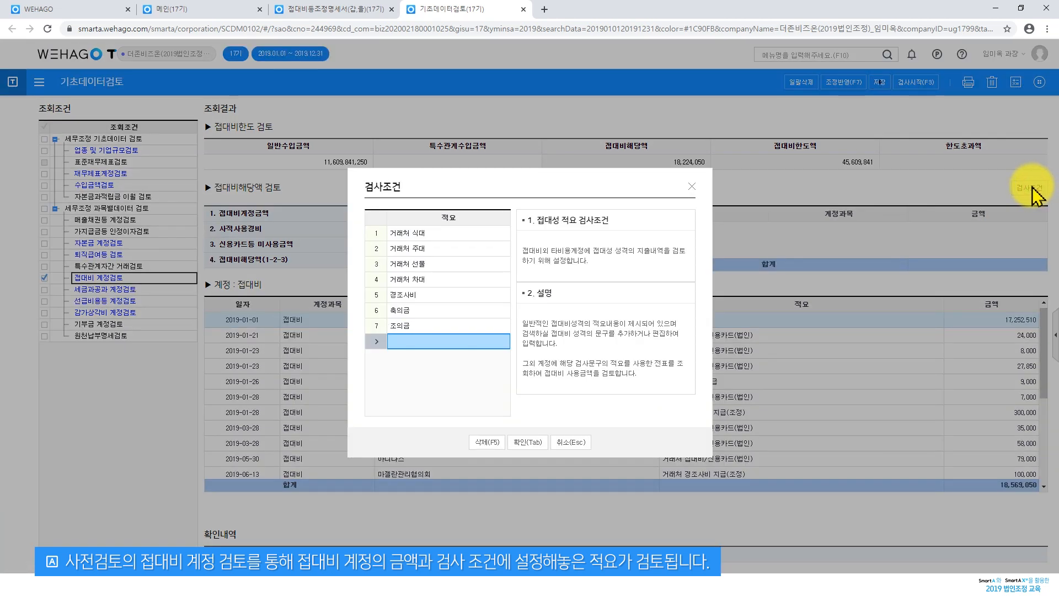
pyautogui.click(588, 447)
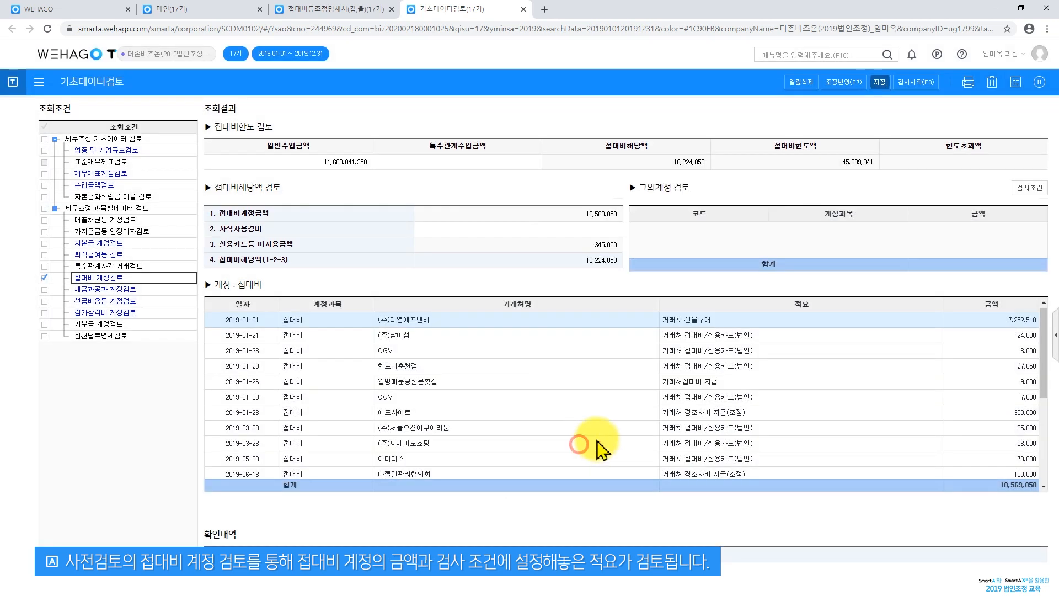
pyautogui.click(842, 84)
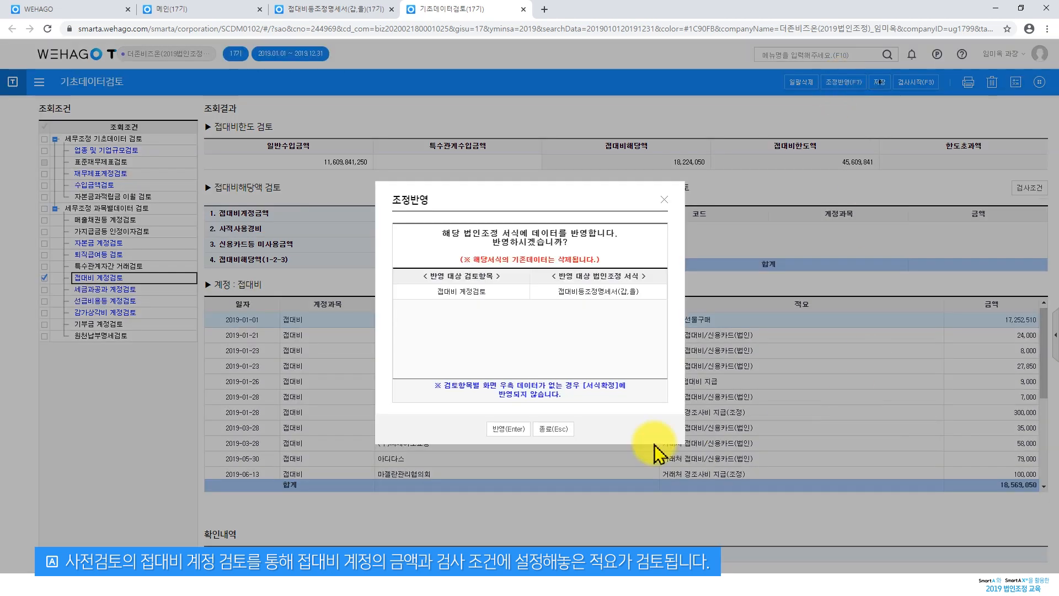
pyautogui.click(496, 429)
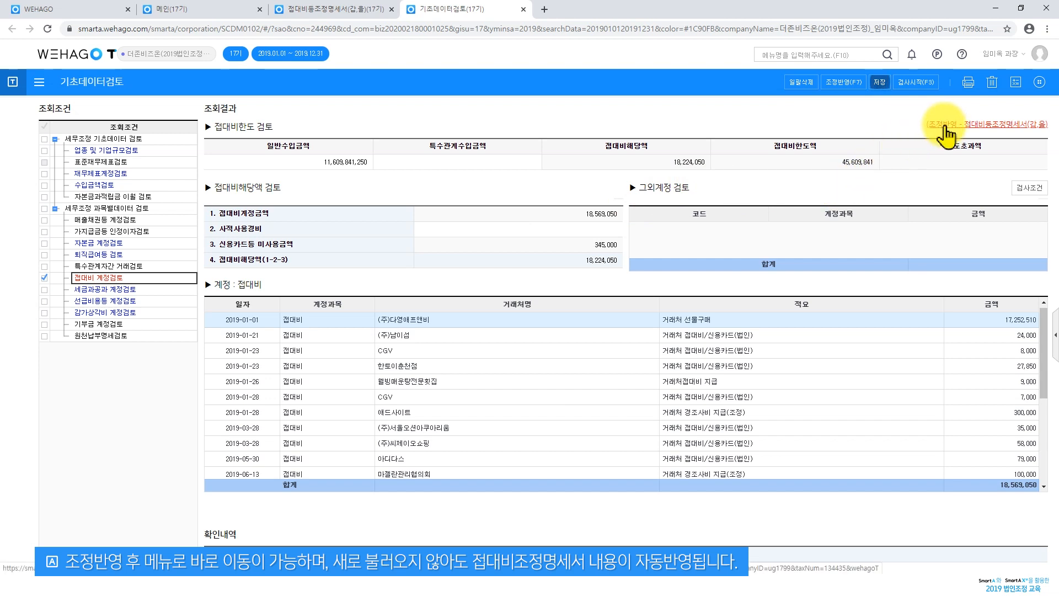
pyautogui.click(944, 128)
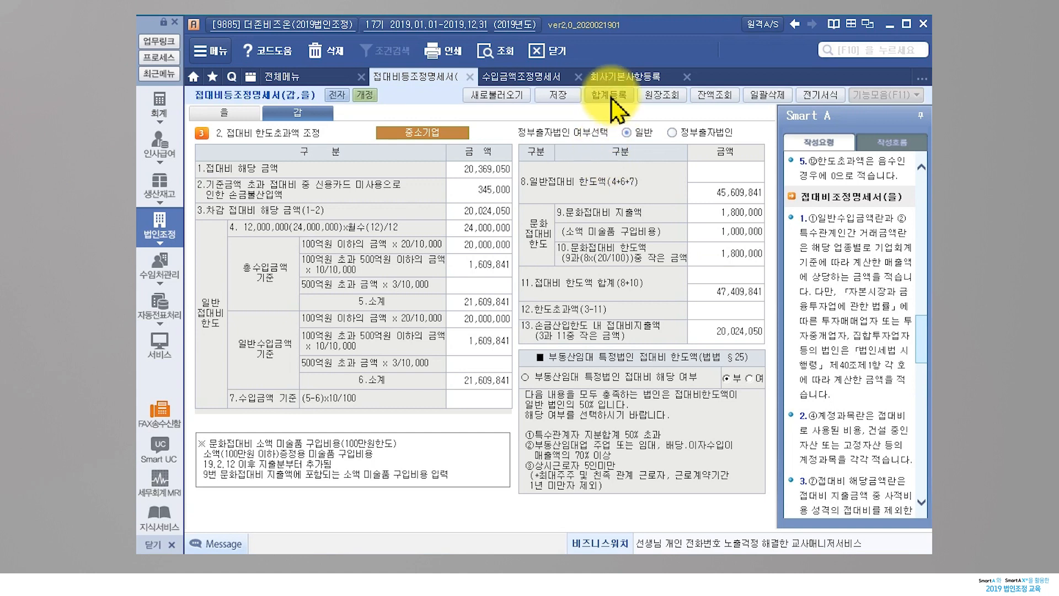
# In Smart A's 합계등록, add 접대비 기준금액초과 of 345,000 under 익금산입 및 손금불산입 with disposition 기타사외 유출
pyautogui.click(610, 95)
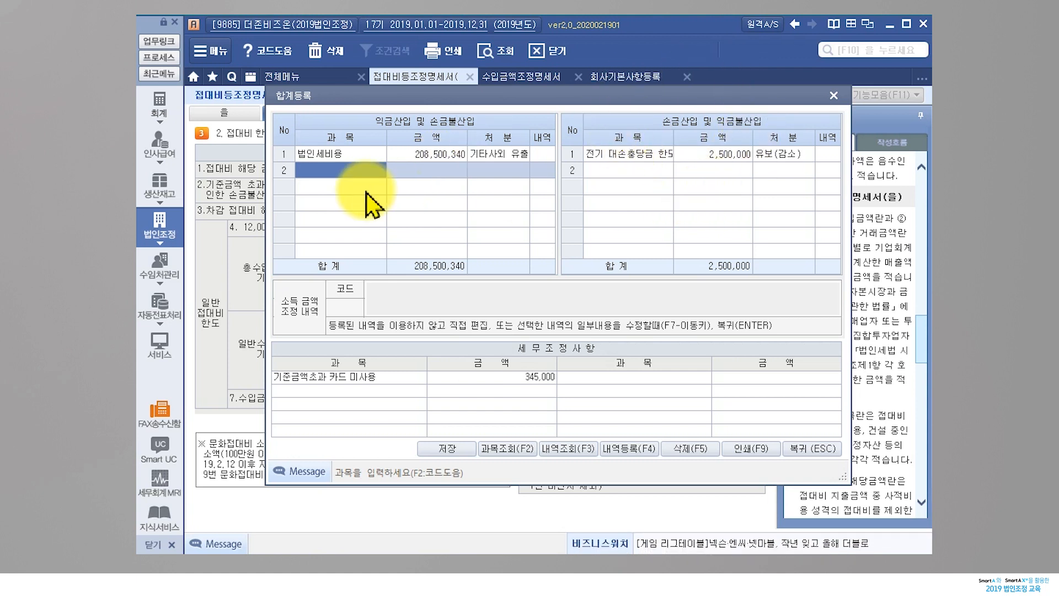
pyautogui.write('접대비 기준금액초과')
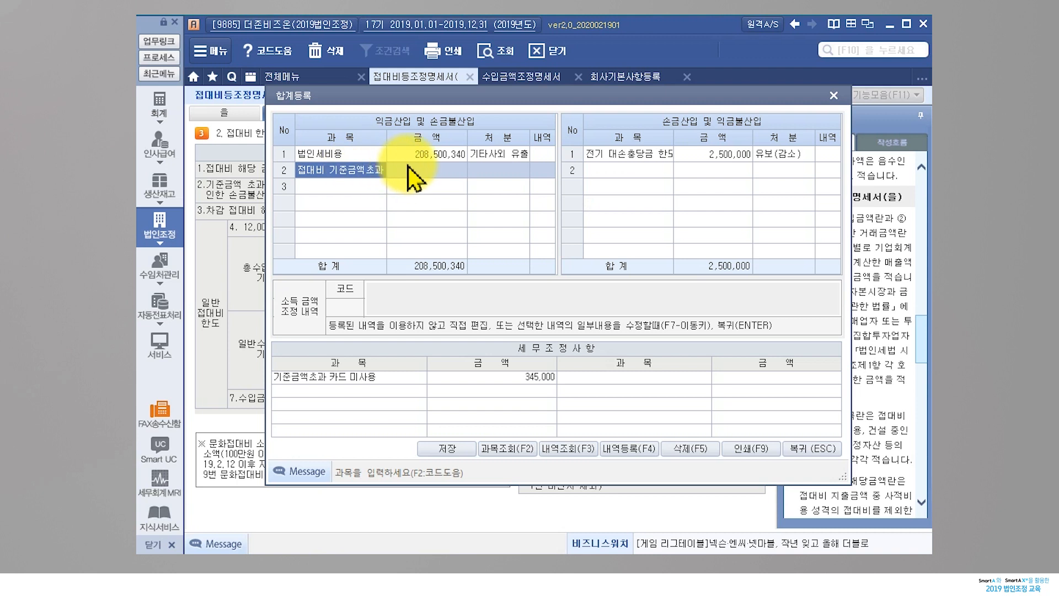
pyautogui.press('Return')
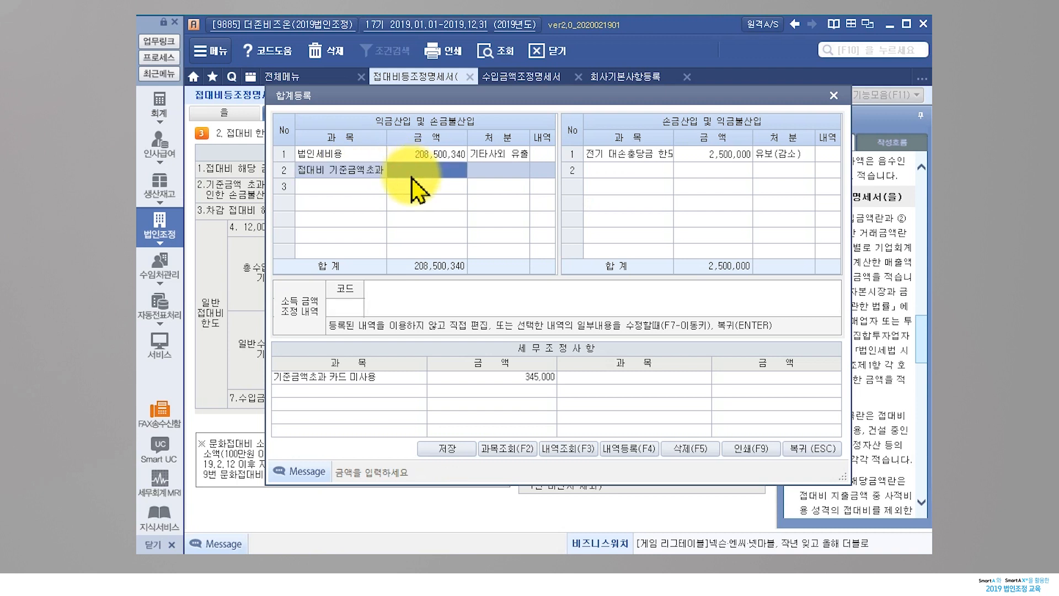
pyautogui.write('345000')
pyautogui.press('Return')
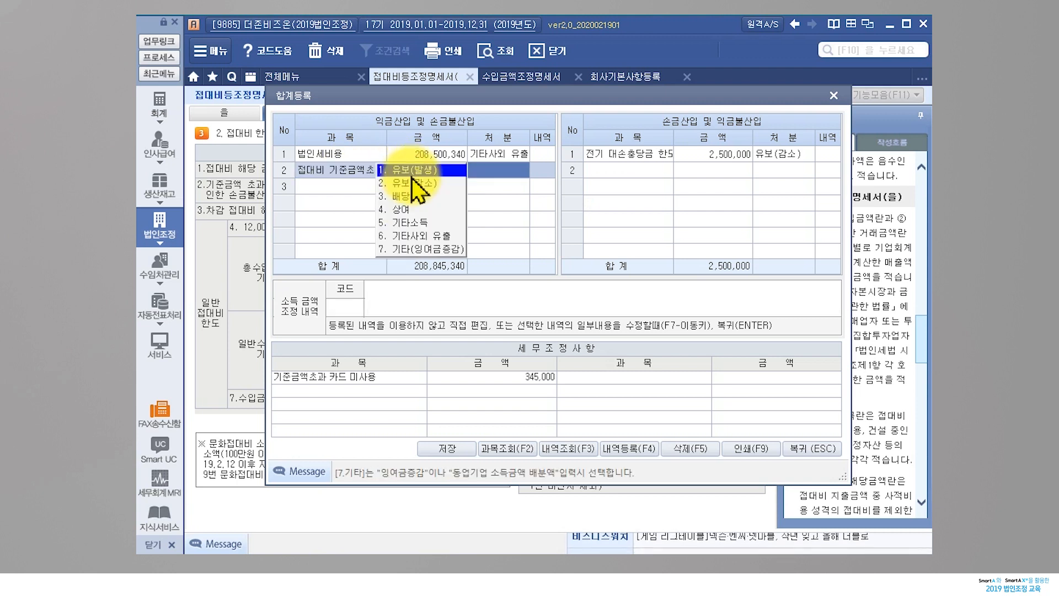
pyautogui.click(412, 240)
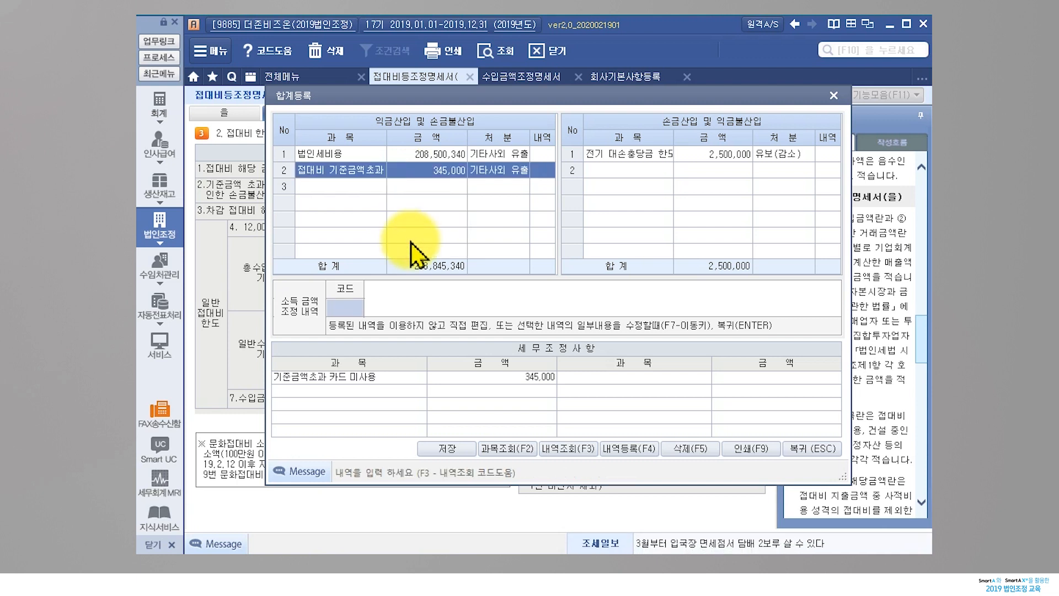
# Assign 조정 내역 code 67 to the 접대비 기준금액초과 entry, then save and close 합계등록
pyautogui.doubleClick(339, 306)
pyautogui.click(684, 420)
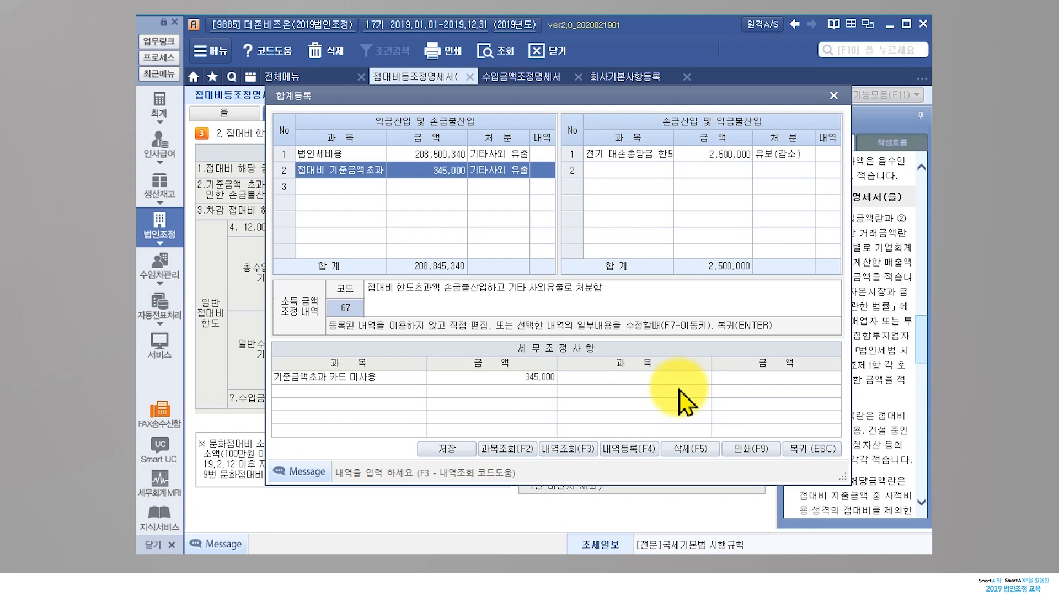
pyautogui.click(466, 448)
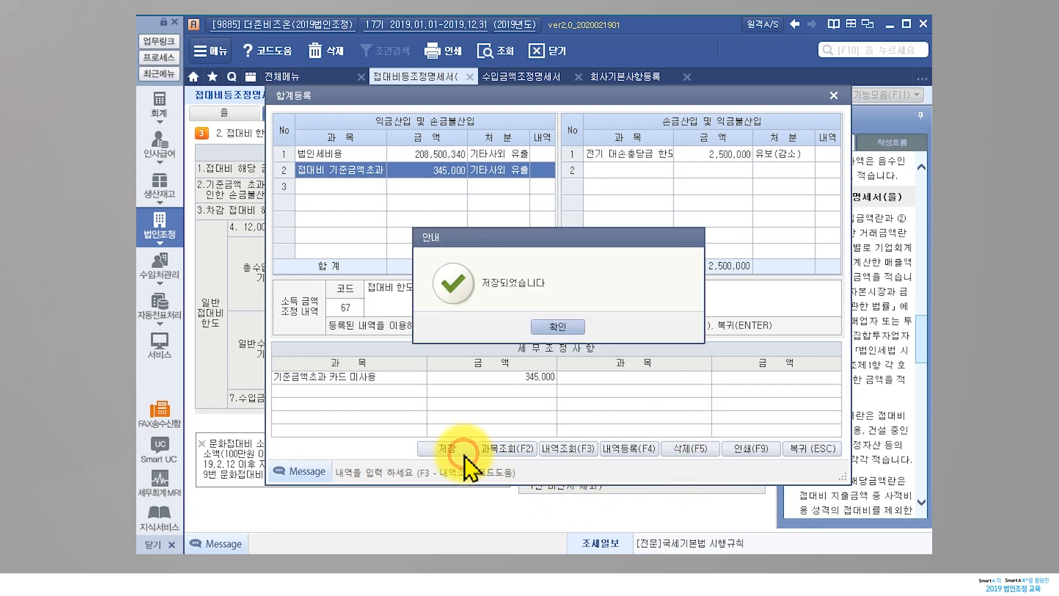
pyautogui.click(557, 331)
pyautogui.click(807, 448)
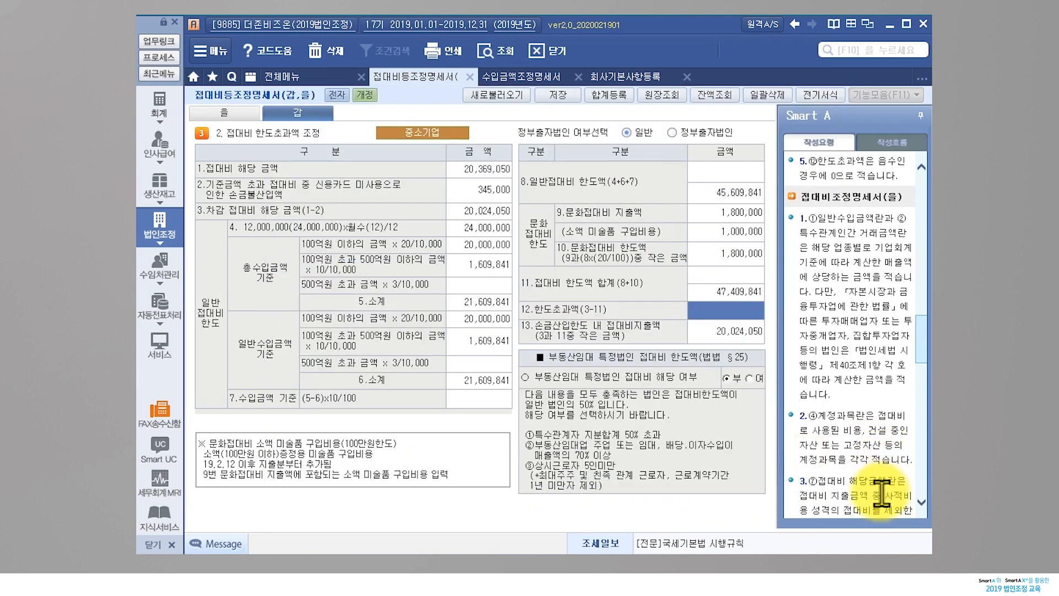
# Check the 접대비 기준금액초과 entry in the 소득금액조정합계표, 명세서 and return to the 접대비등조정명세서
pyautogui.click(307, 77)
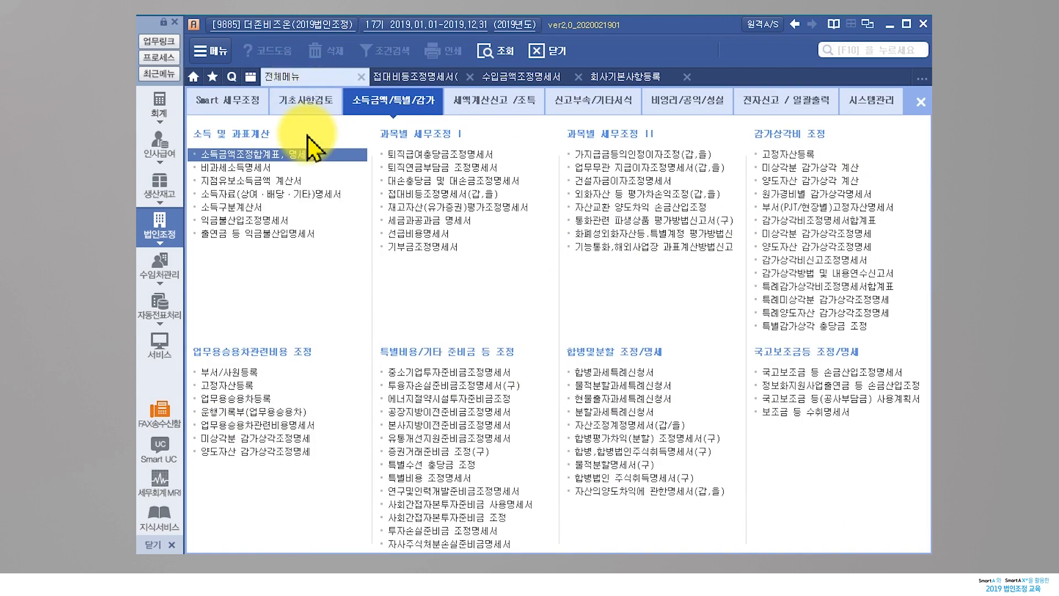
pyautogui.click(261, 157)
pyautogui.click(338, 164)
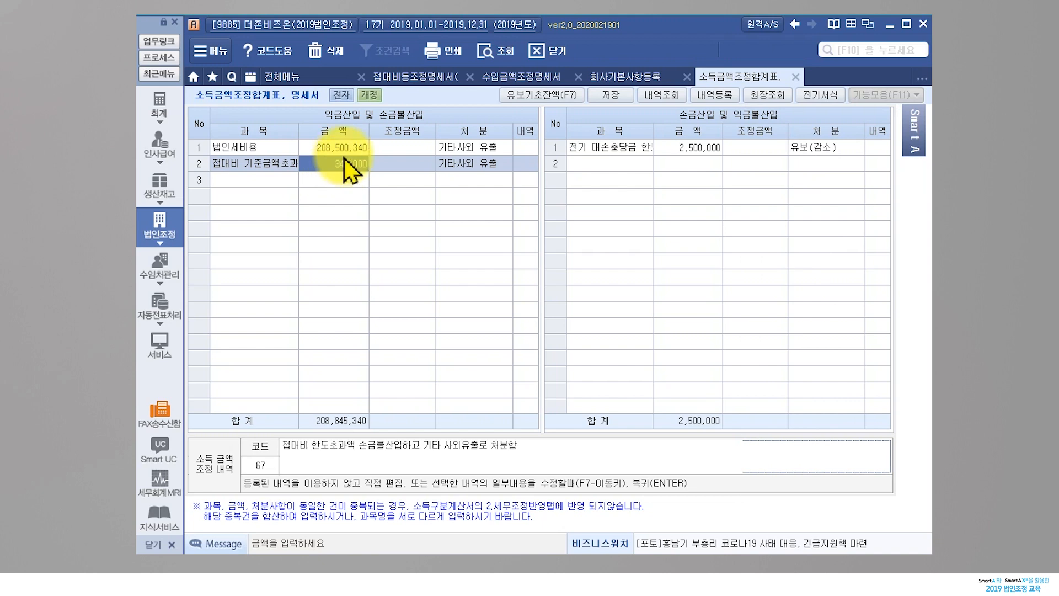
pyautogui.click(418, 76)
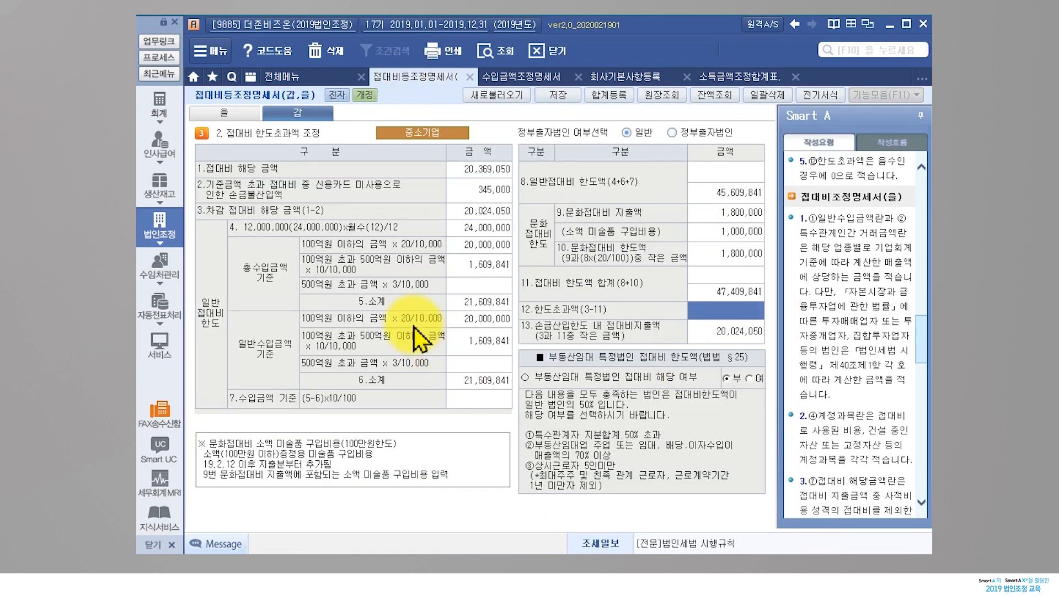
pyautogui.click(608, 95)
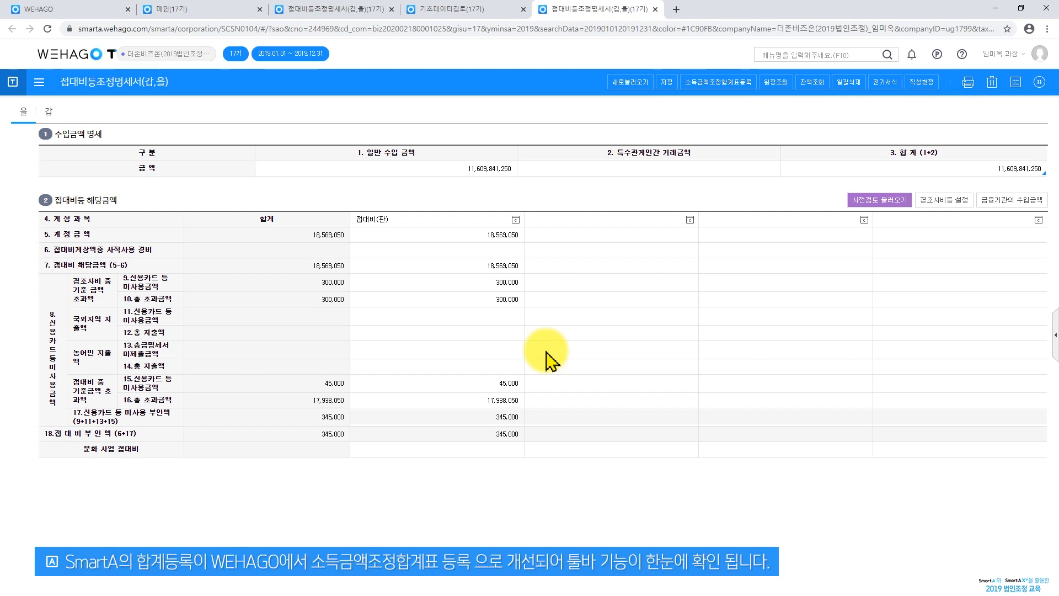
# In WEHAGO T's 소득금액 조정 합계표 등록, apply the suggested 접대비중 신용카드등 미사용 item and save the registration
pyautogui.click(730, 83)
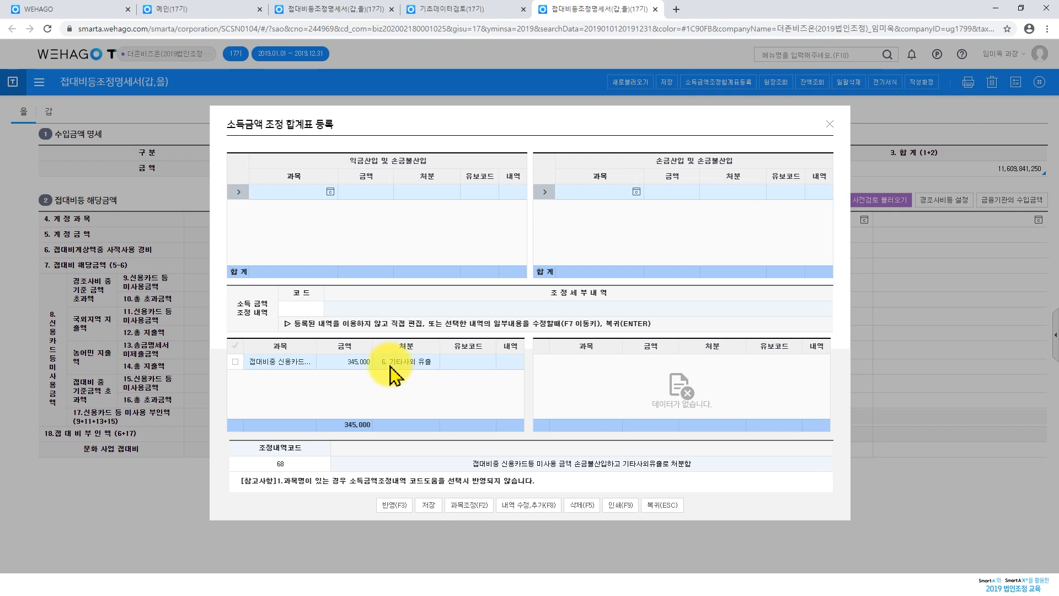
pyautogui.click(320, 464)
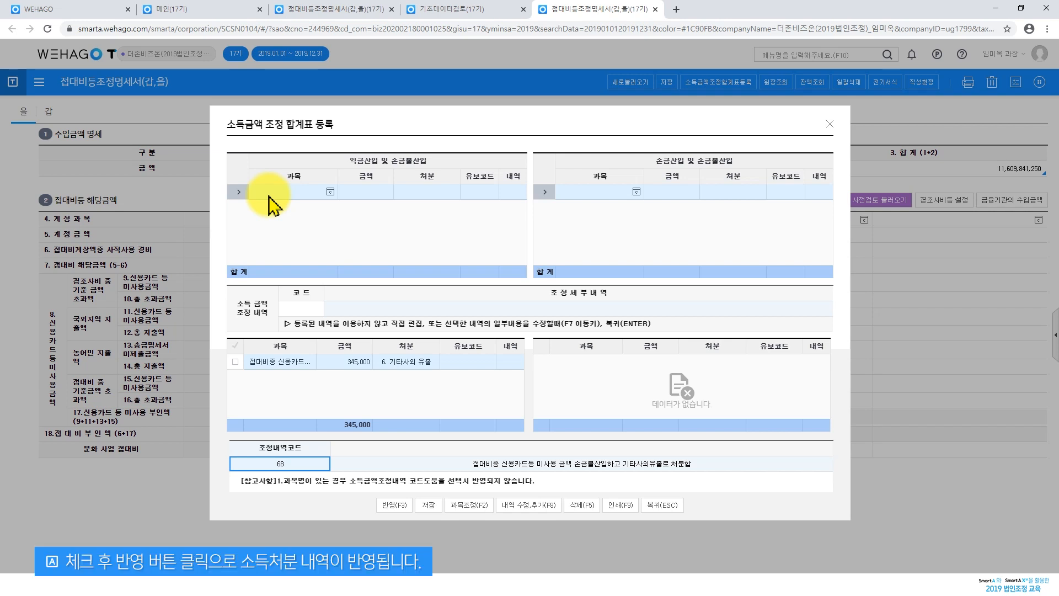
pyautogui.click(235, 361)
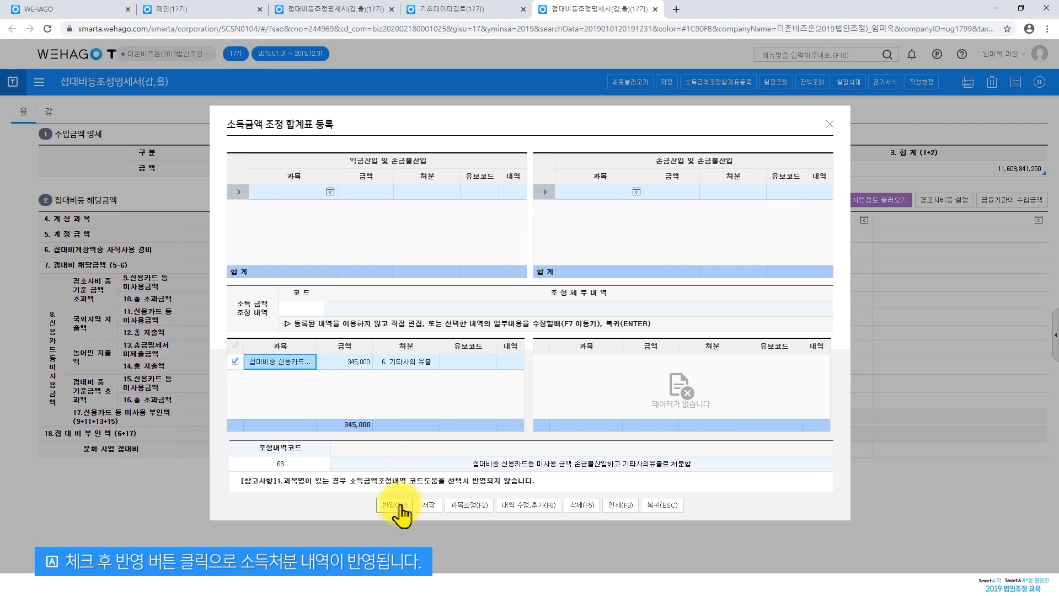
pyautogui.click(401, 510)
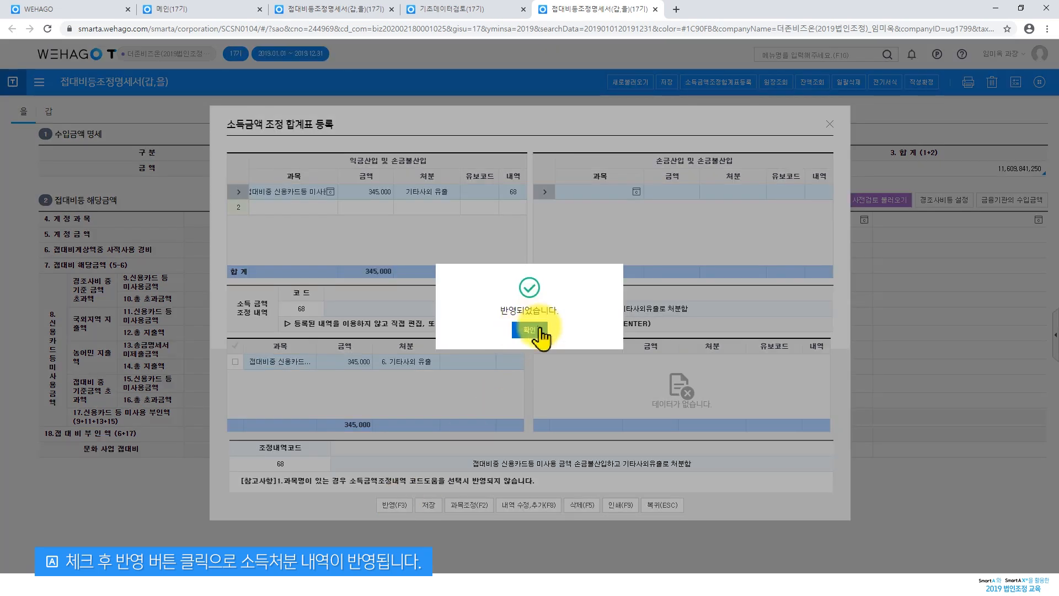
pyautogui.click(540, 327)
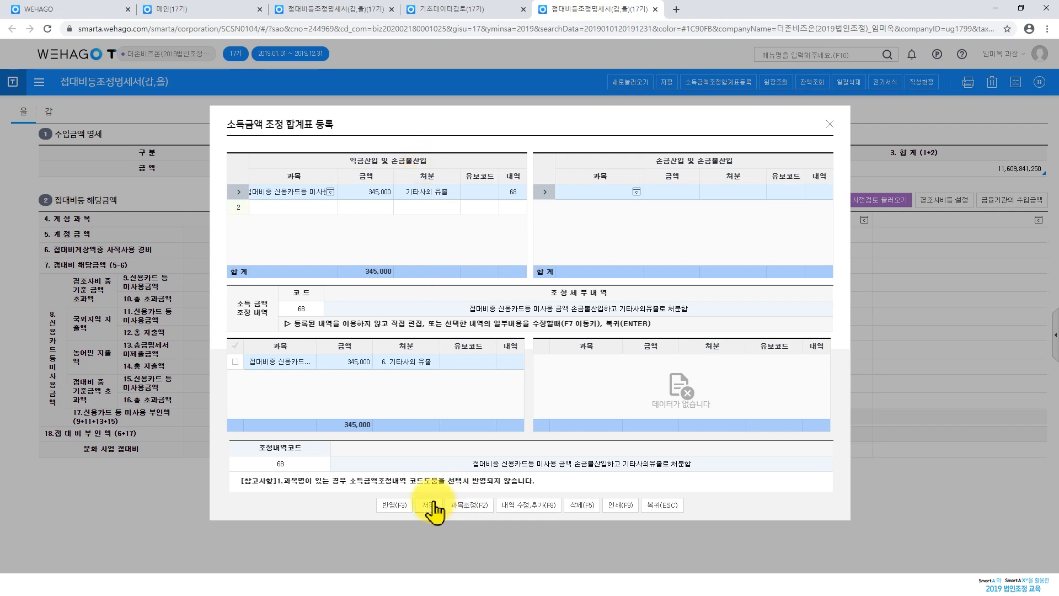
pyautogui.click(431, 504)
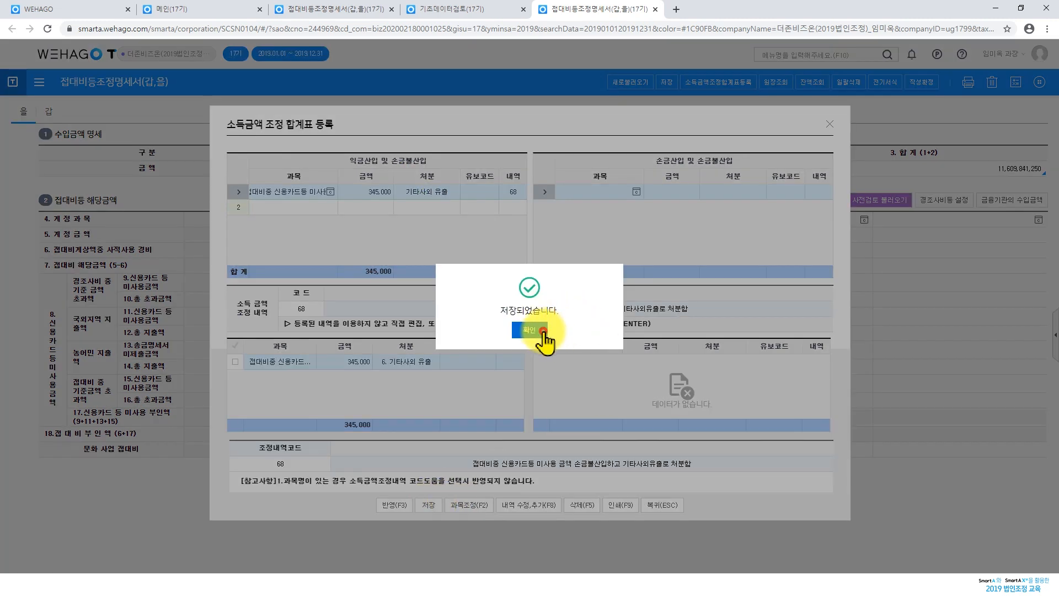
pyautogui.click(539, 330)
pyautogui.click(663, 506)
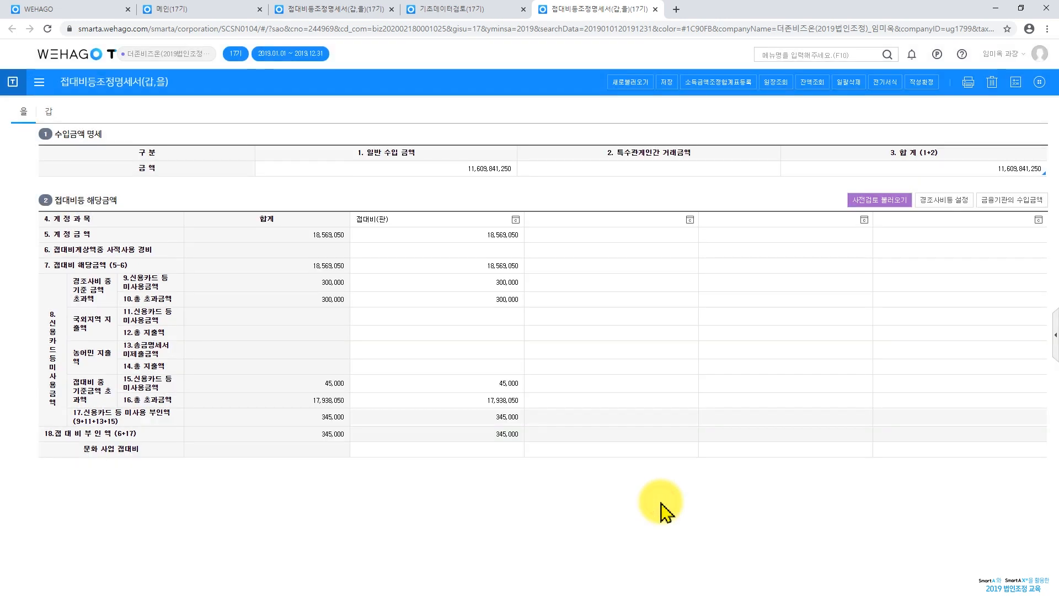
# Open the 소득금액조정합계표/명세서 under 소득및과표계산, check the applied 접대비 item, and return to the 접대비등조정명세서
pyautogui.click(201, 10)
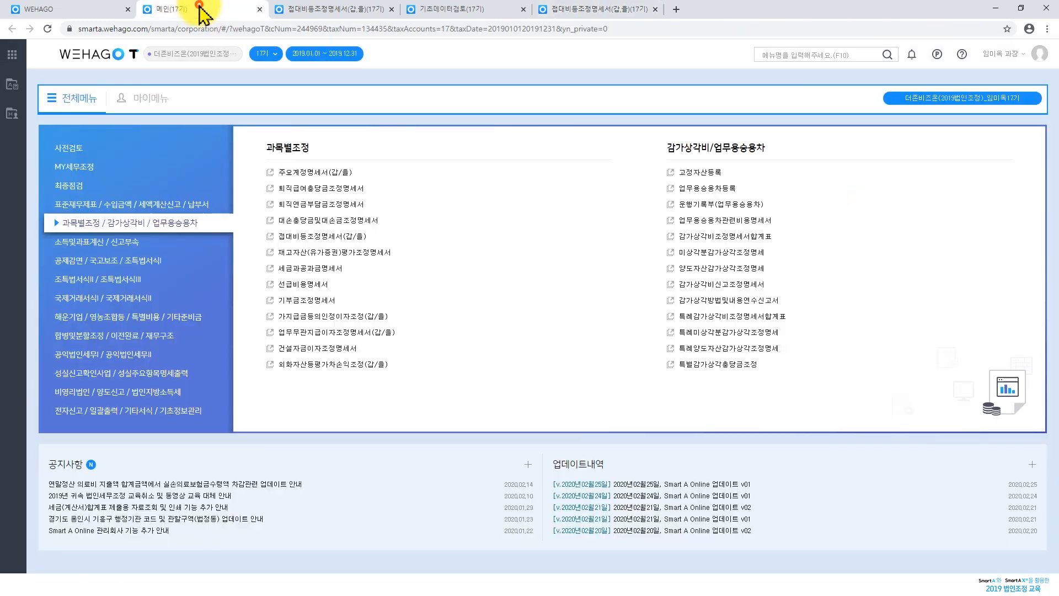
pyautogui.click(108, 243)
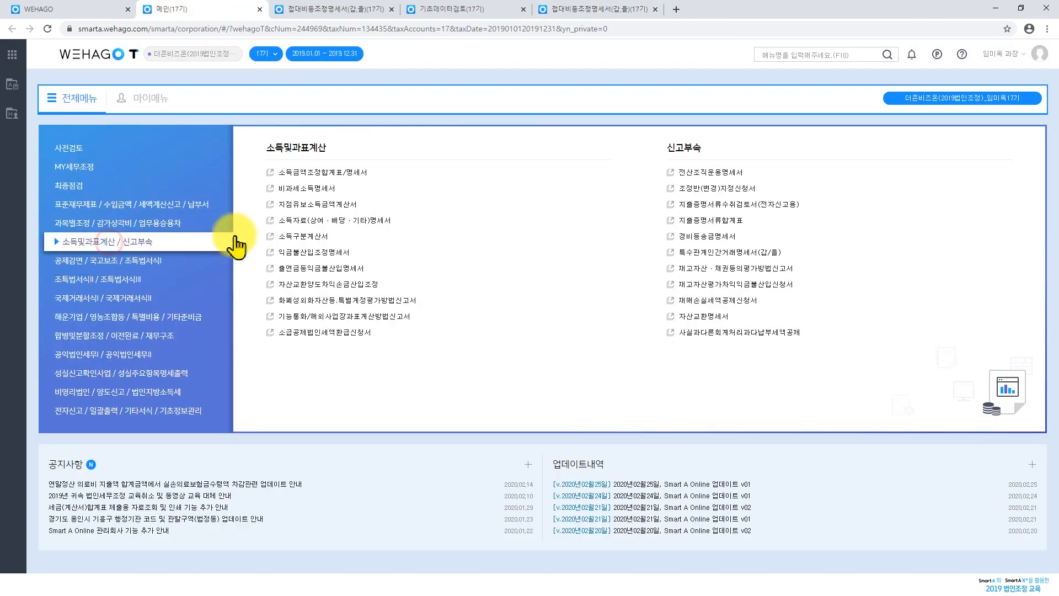
pyautogui.click(268, 175)
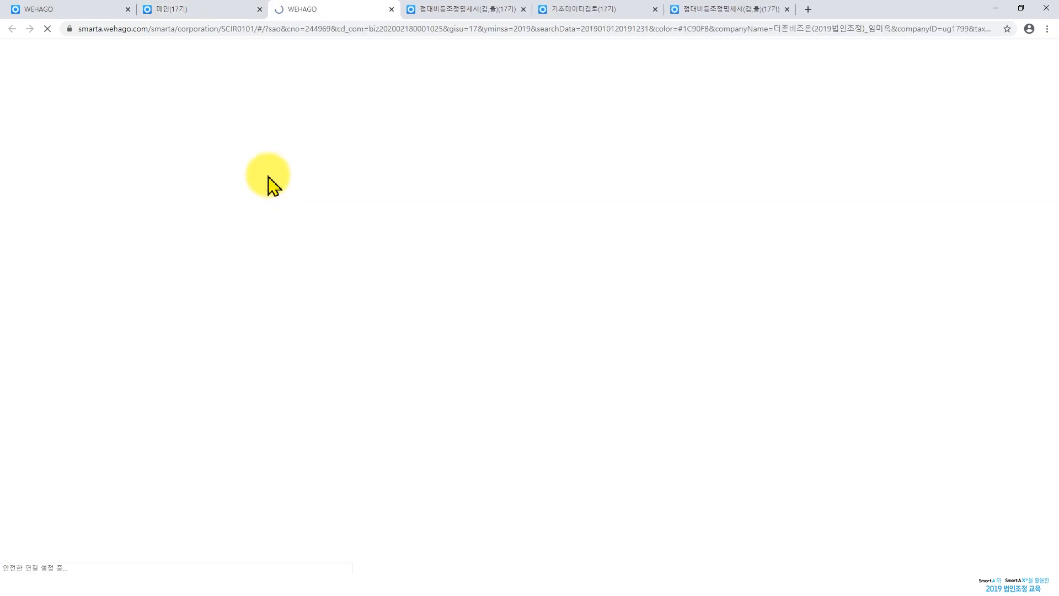
pyautogui.click(235, 142)
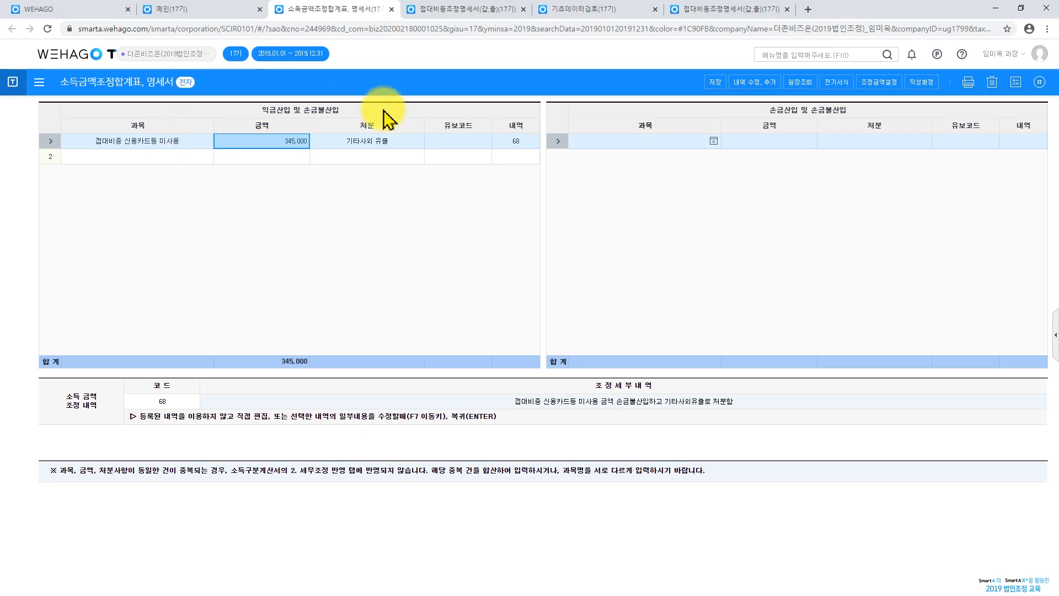
pyautogui.click(682, 8)
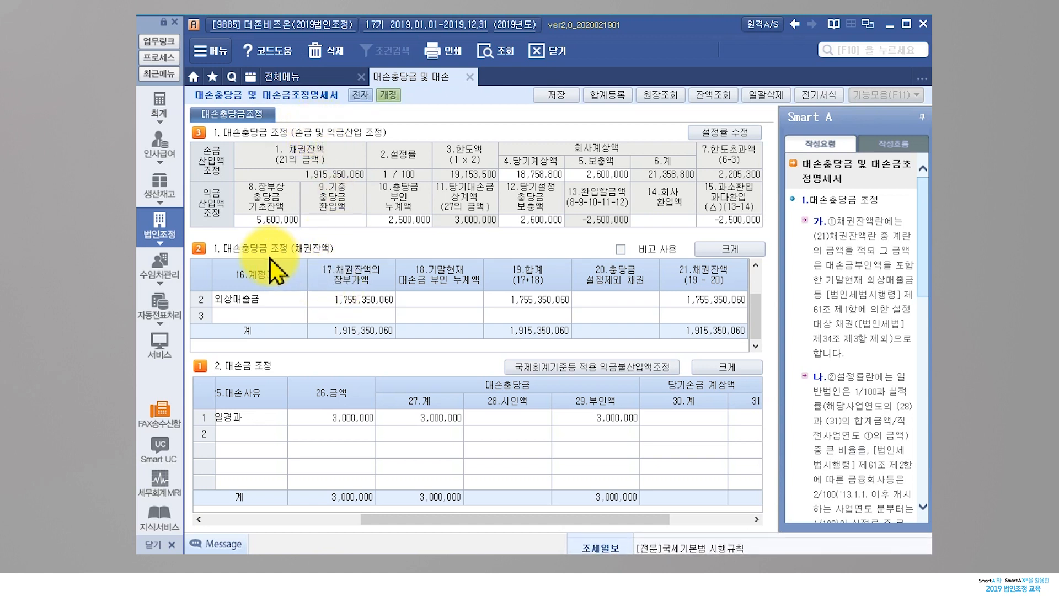
# In Smart A's 대손충당금 및 대손금조정명세서, view the account code list for a new 채권잔액 row, cancel it, and examine the 손금산입액 조정 fields
pyautogui.doubleClick(278, 315)
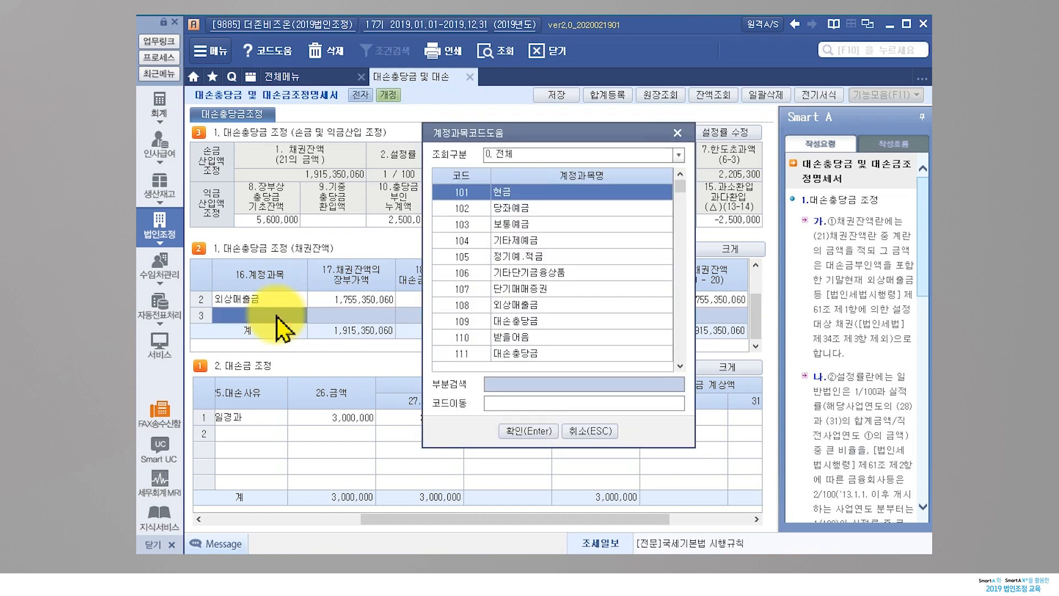
pyautogui.click(532, 307)
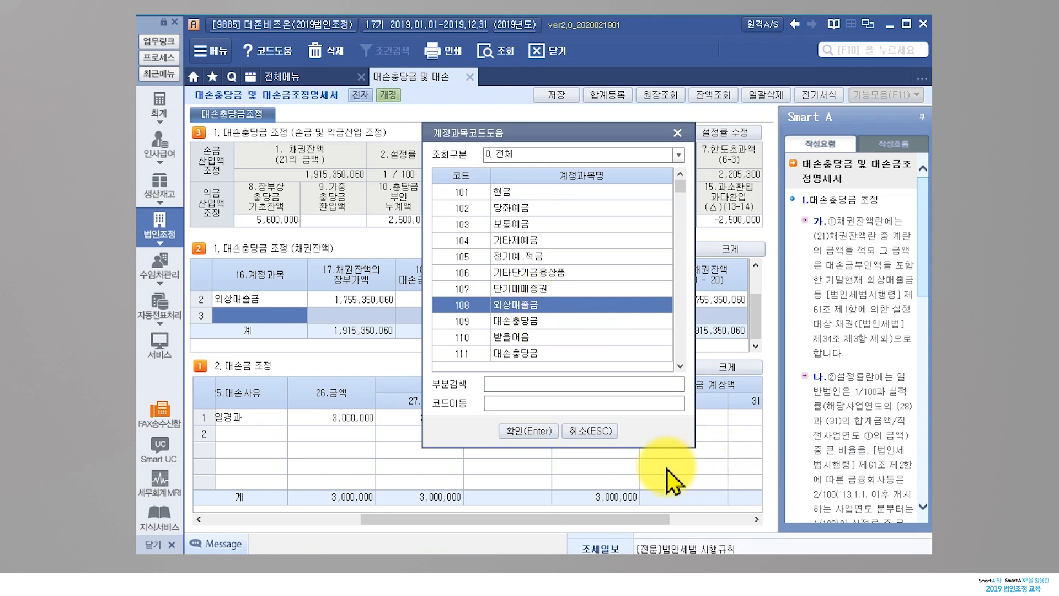
pyautogui.click(595, 432)
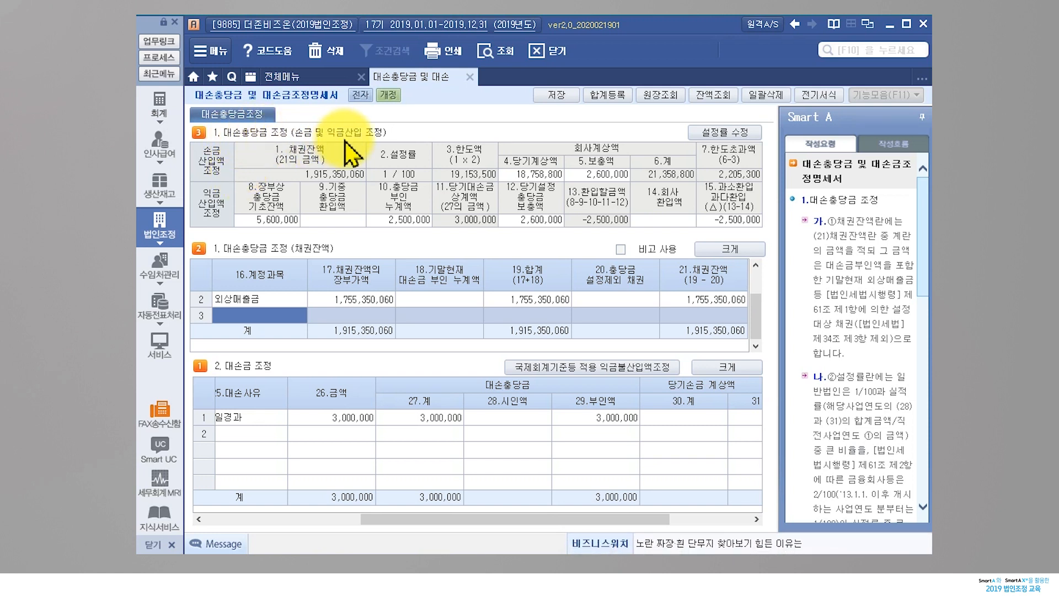
pyautogui.click(301, 171)
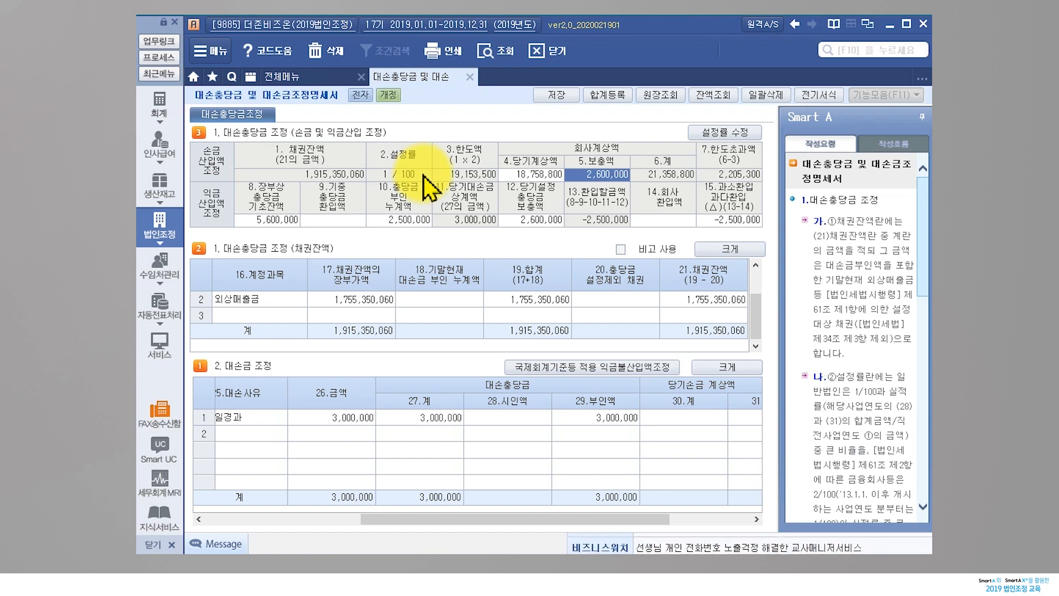
pyautogui.click(524, 175)
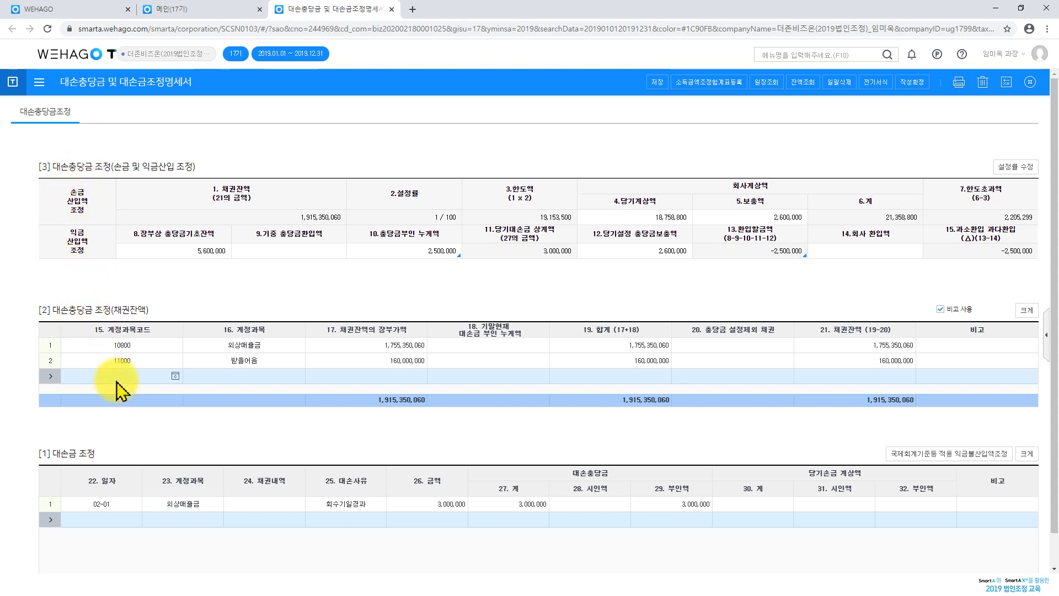
# In WEHAGO T's 대손충당금 및 대손금조정명세서, view the account code list for a new 채권잔액 row, including 외상매출금, and cancel it
pyautogui.click(176, 376)
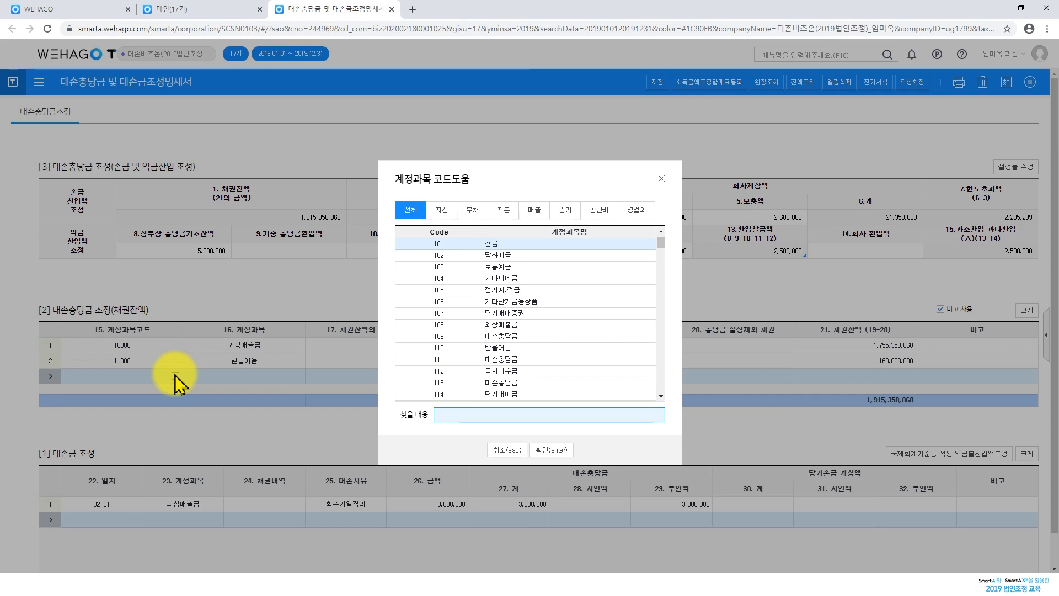
pyautogui.click(535, 325)
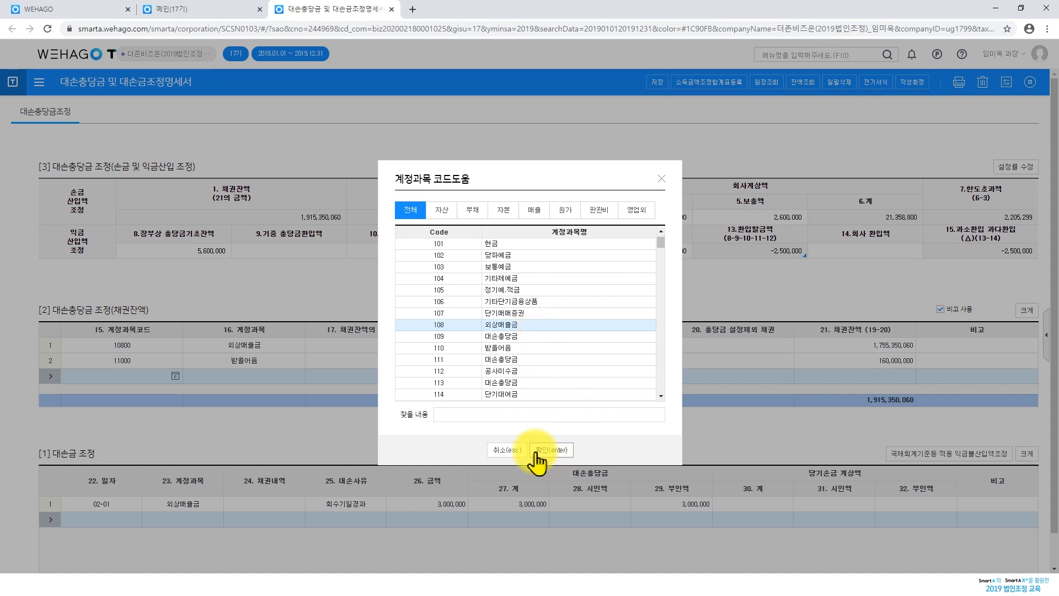
pyautogui.click(507, 450)
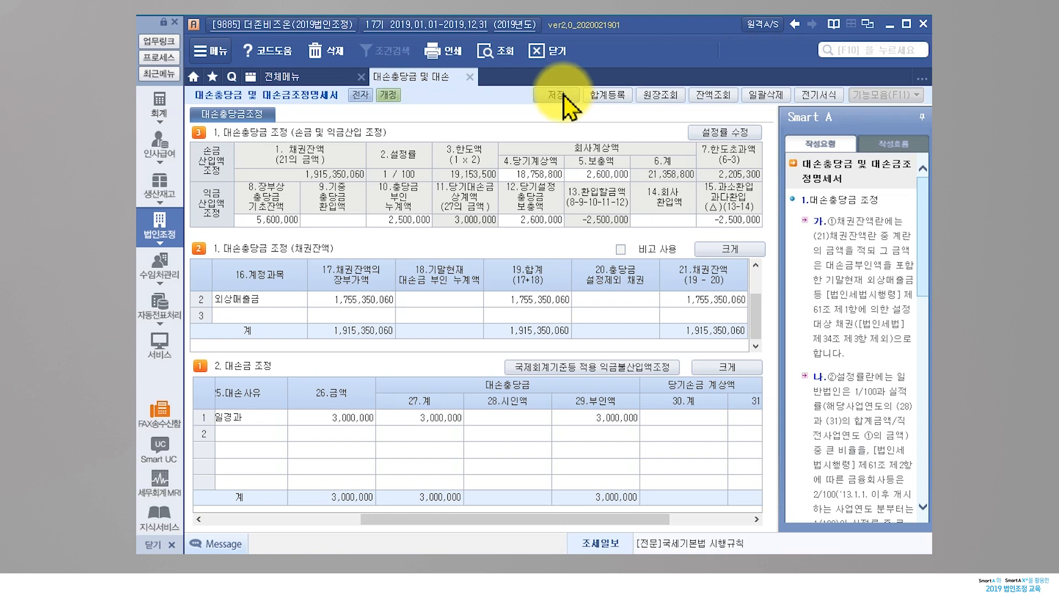
# In Smart A's 합계등록, add a 전기 대손충당금 한도초과액 item of 2,500,000 under 손금산입 및 익금불산입 with disposition 유보(발생)
pyautogui.click(607, 100)
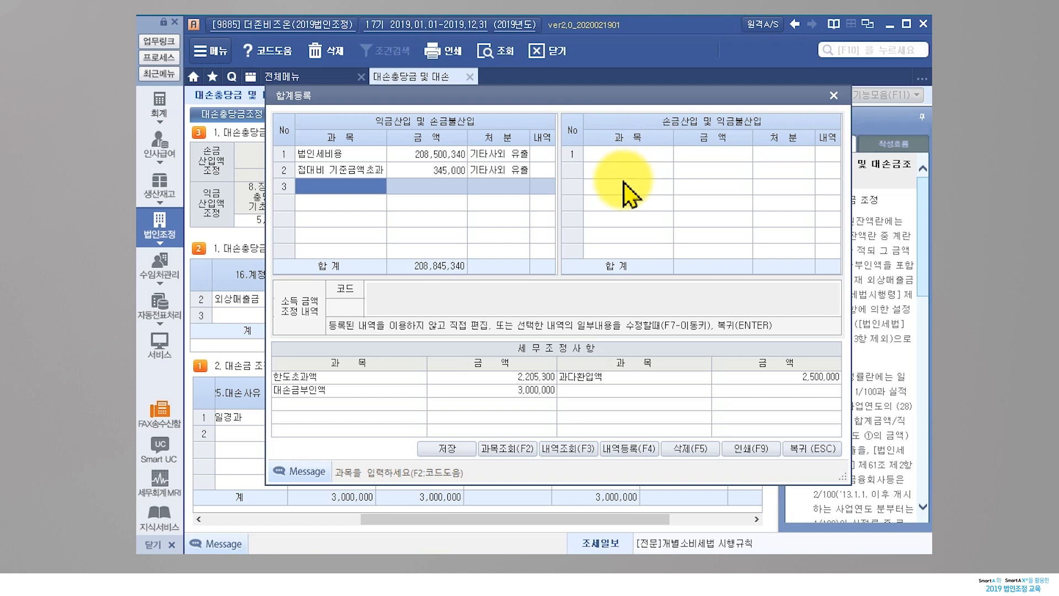
pyautogui.click(668, 378)
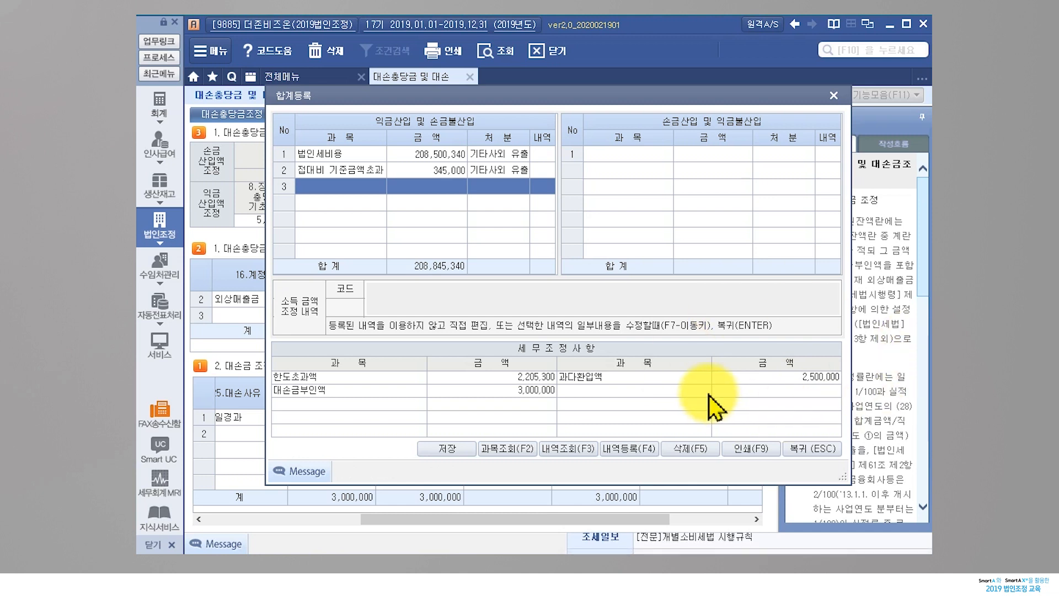
pyautogui.click(624, 155)
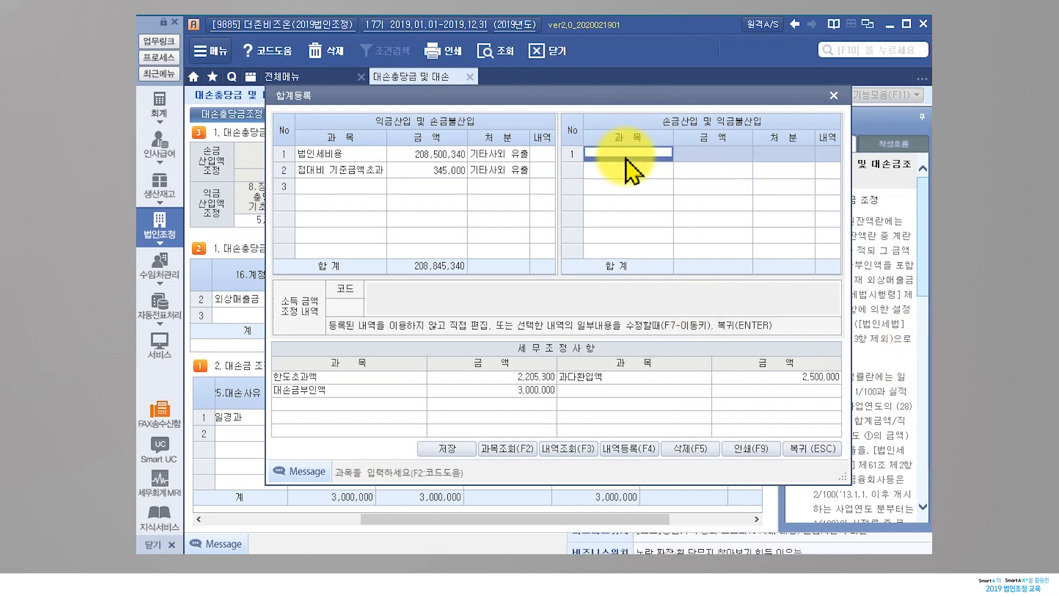
pyautogui.hotkey('ctrl', 'v')
pyautogui.click(709, 157)
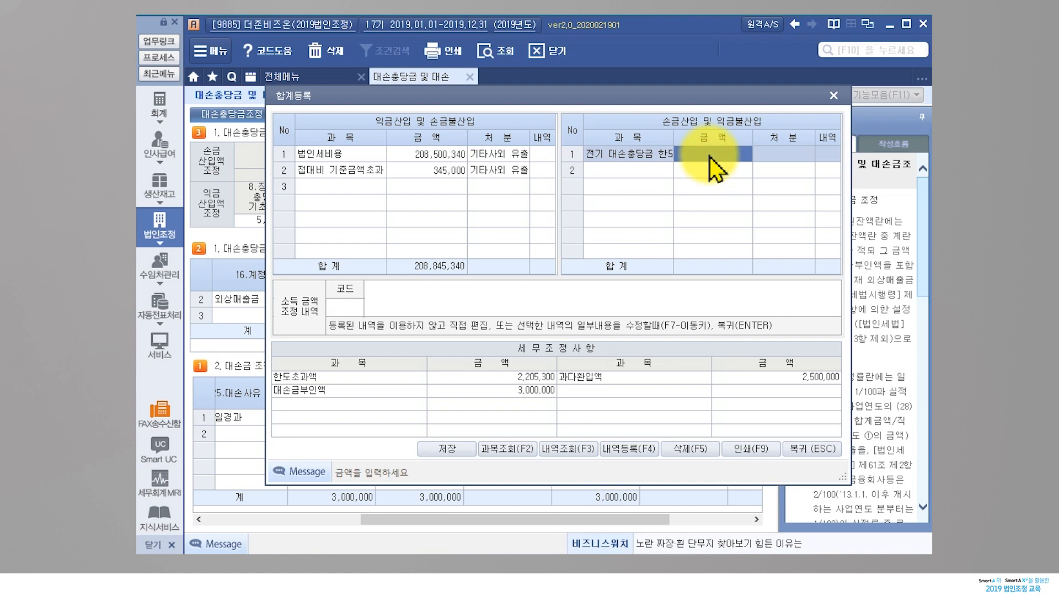
pyautogui.write('2500000')
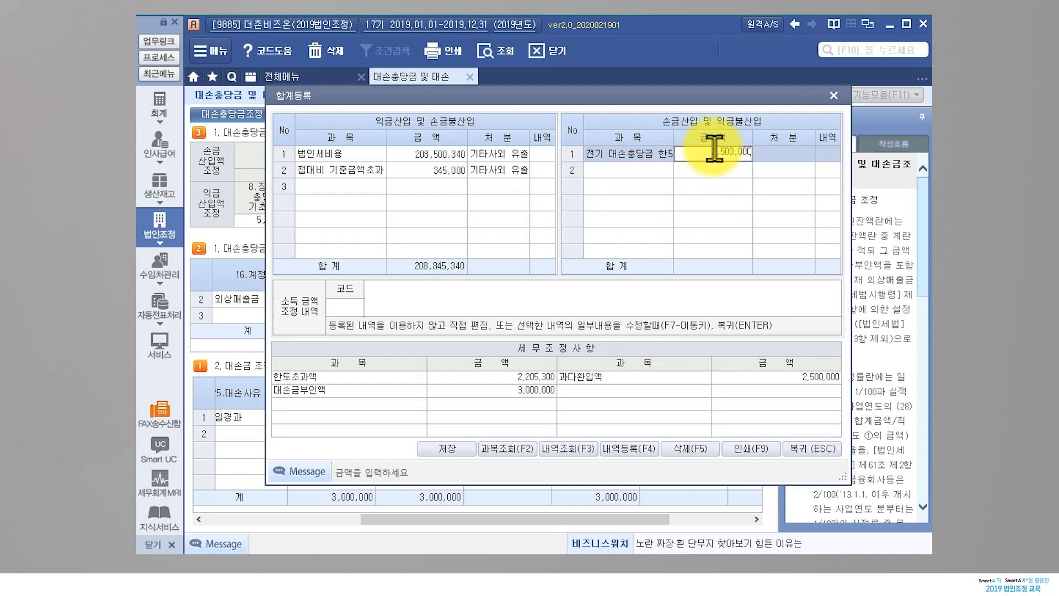
pyautogui.press('Return')
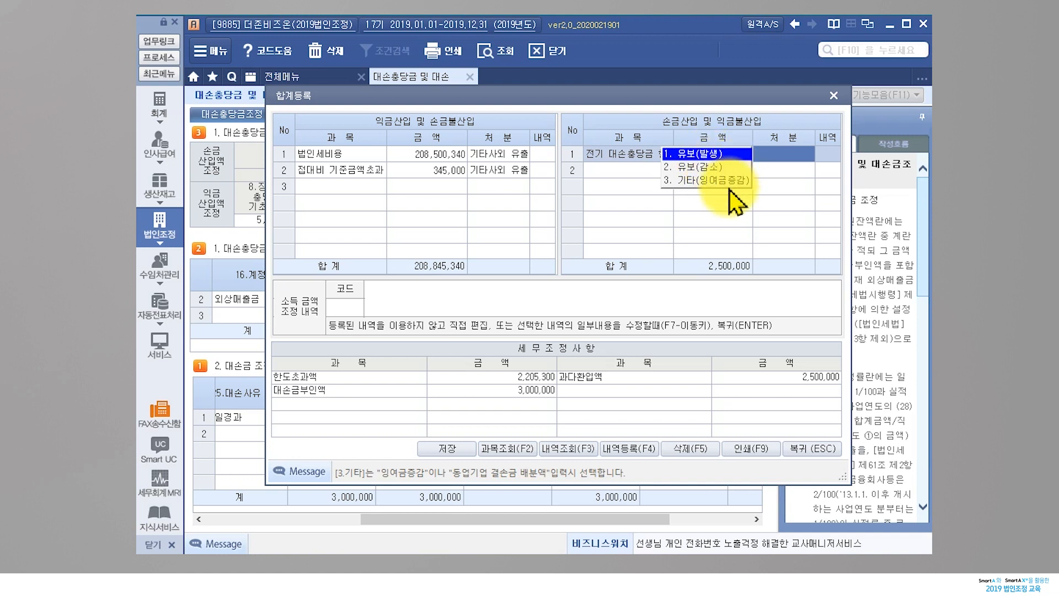
pyautogui.click(711, 153)
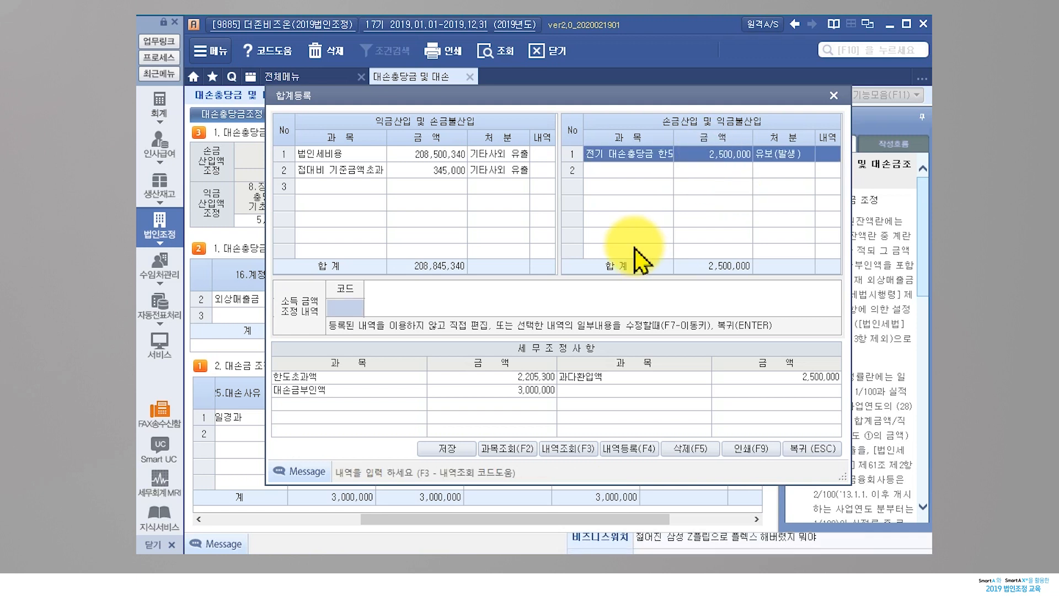
# Dismiss the 내역 조회 list, enter the adjustment description directly as 전기 대손충당금 한도초과액 과다환입, and save the registration
pyautogui.doubleClick(348, 306)
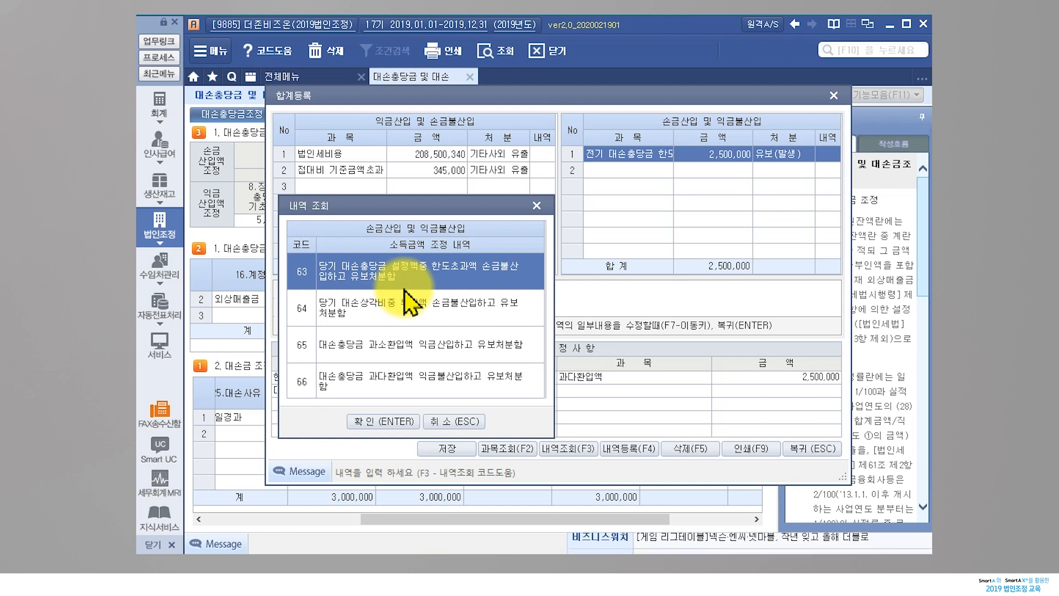
pyautogui.click(452, 421)
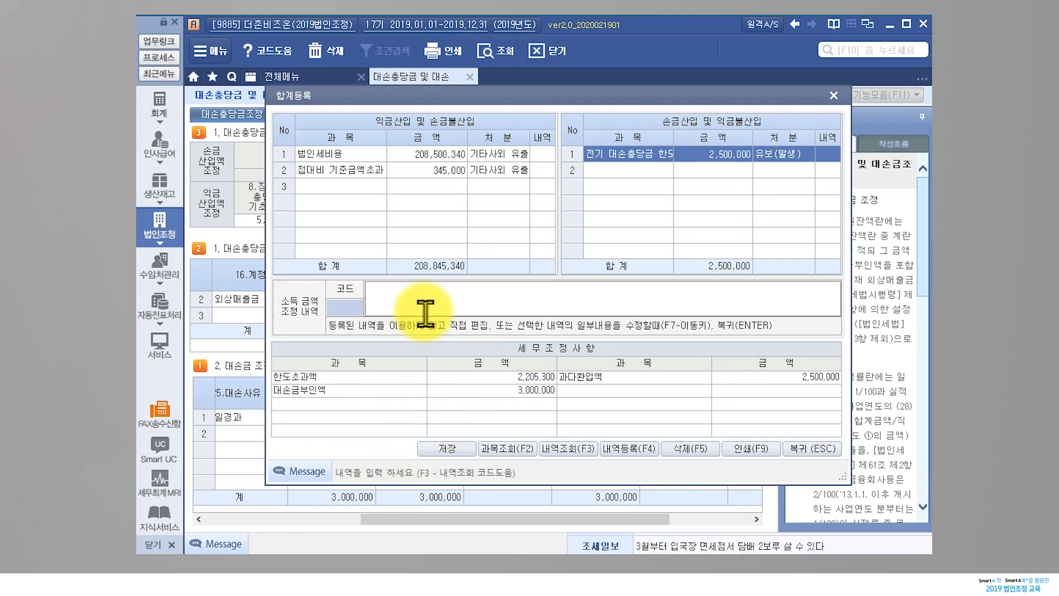
pyautogui.press('F7')
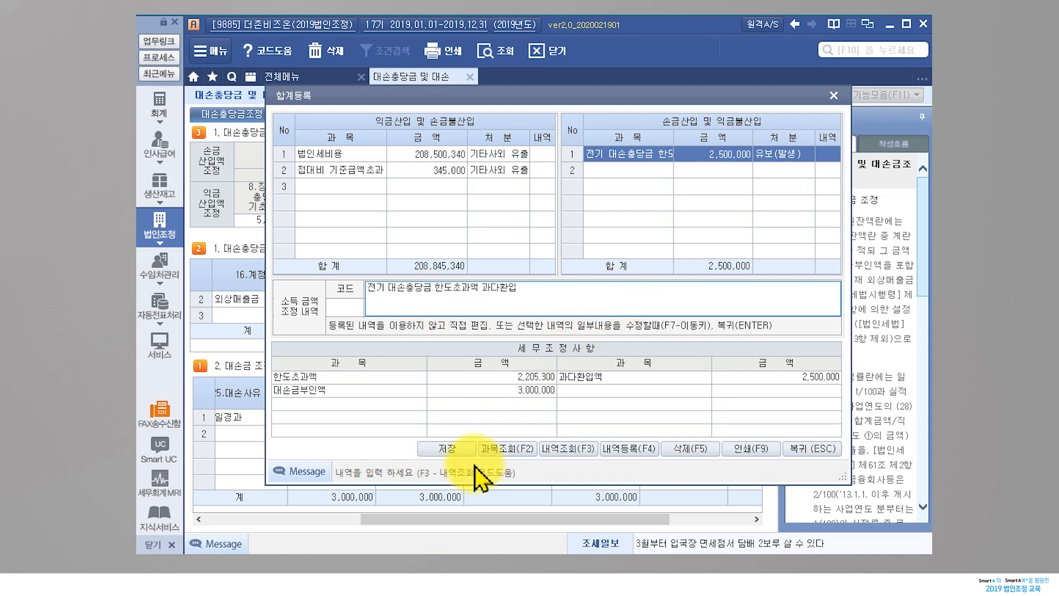
pyautogui.click(448, 449)
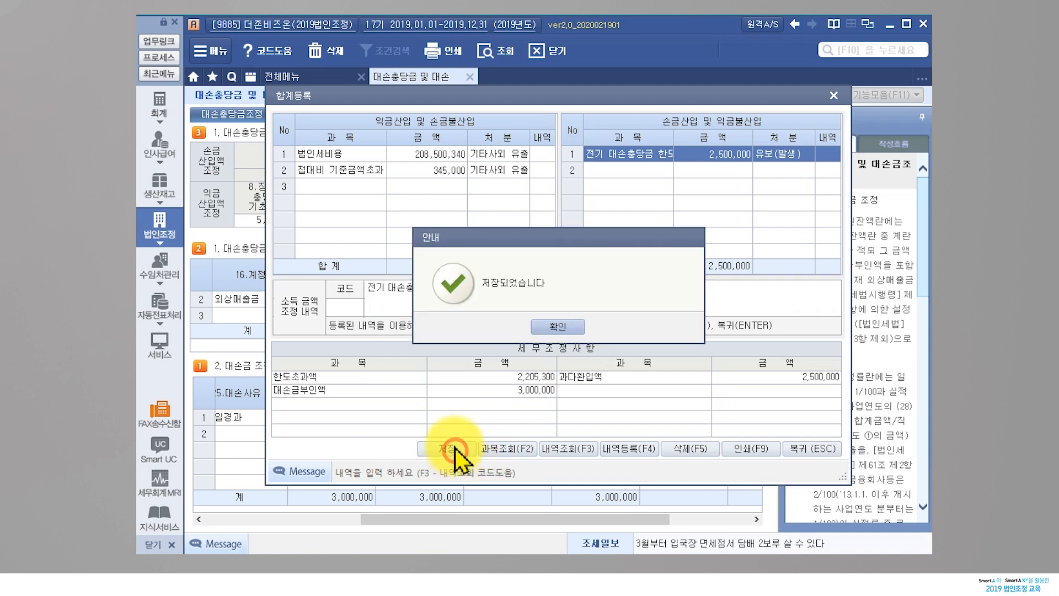
pyautogui.click(533, 327)
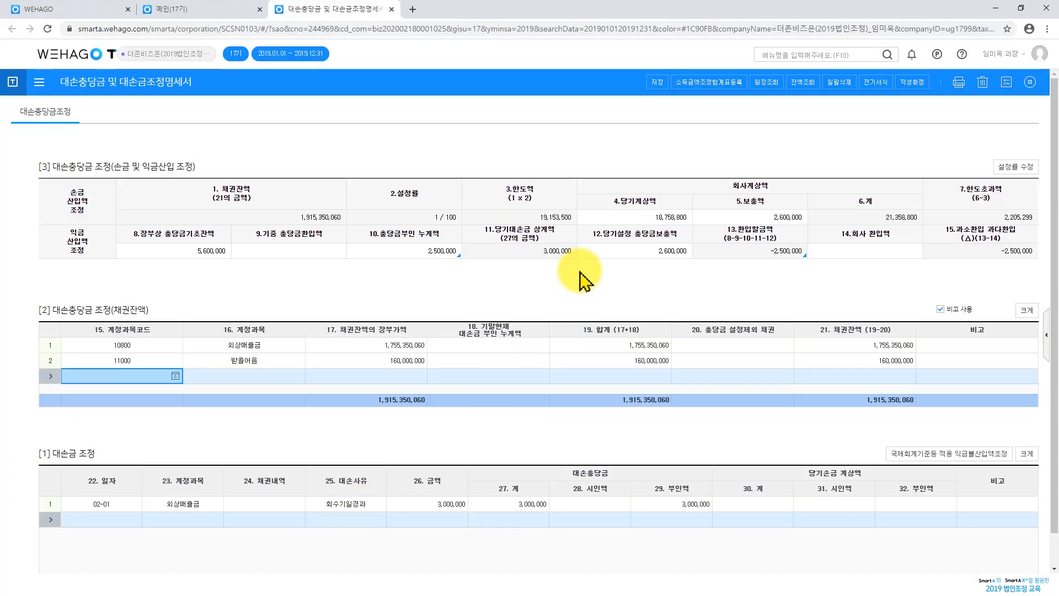
# In WEHAGO T's 소득금액 조정 합계표 등록, review the suggested dispositions, apply the 대손충당금 과다환입액 item, and save the registration
pyautogui.click(709, 84)
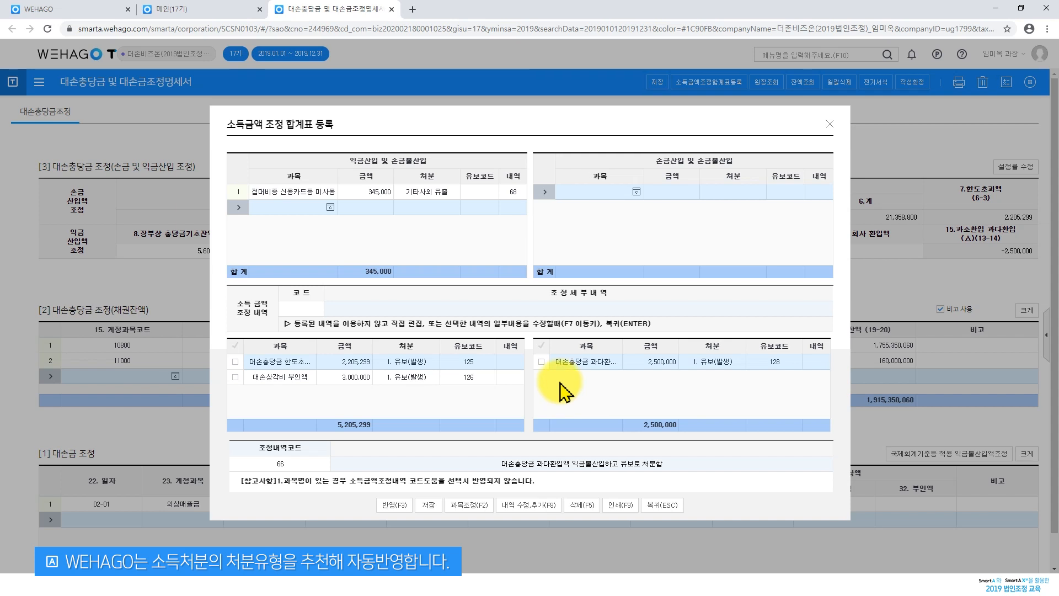
pyautogui.click(426, 364)
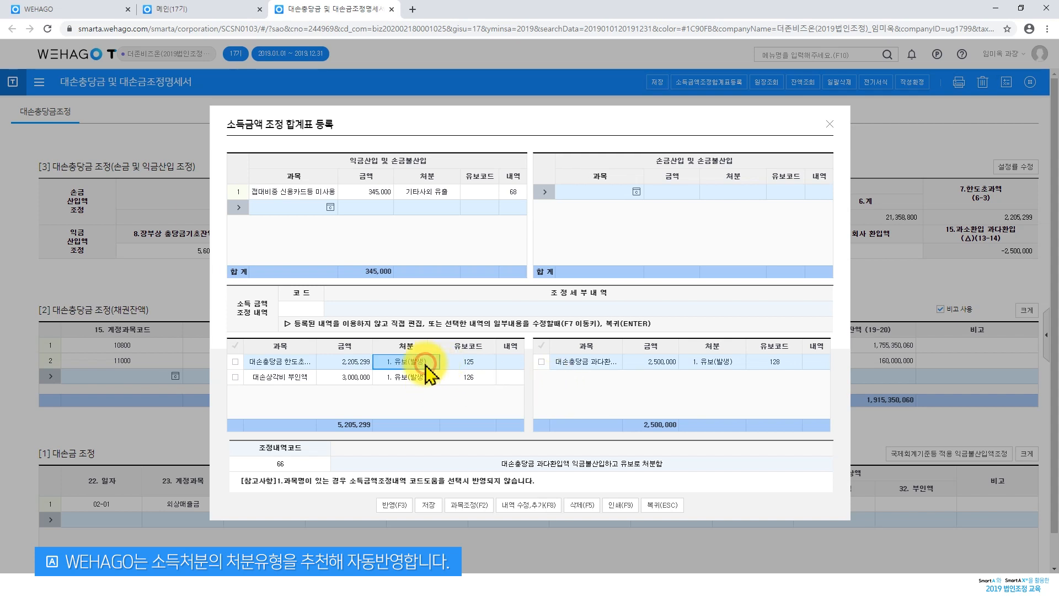
pyautogui.click(425, 377)
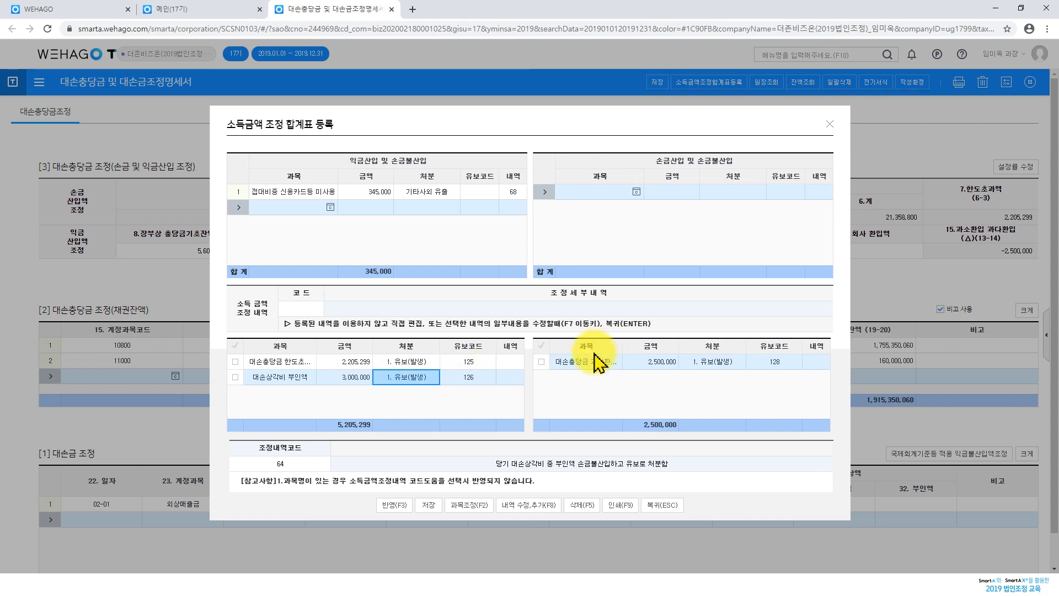
pyautogui.click(543, 363)
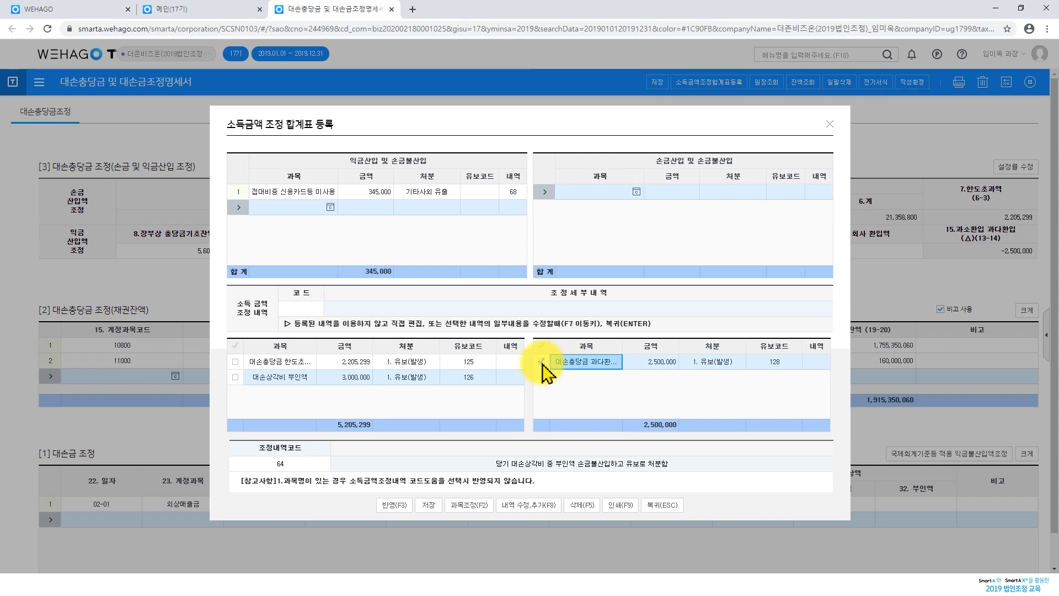
pyautogui.click(542, 363)
pyautogui.click(542, 362)
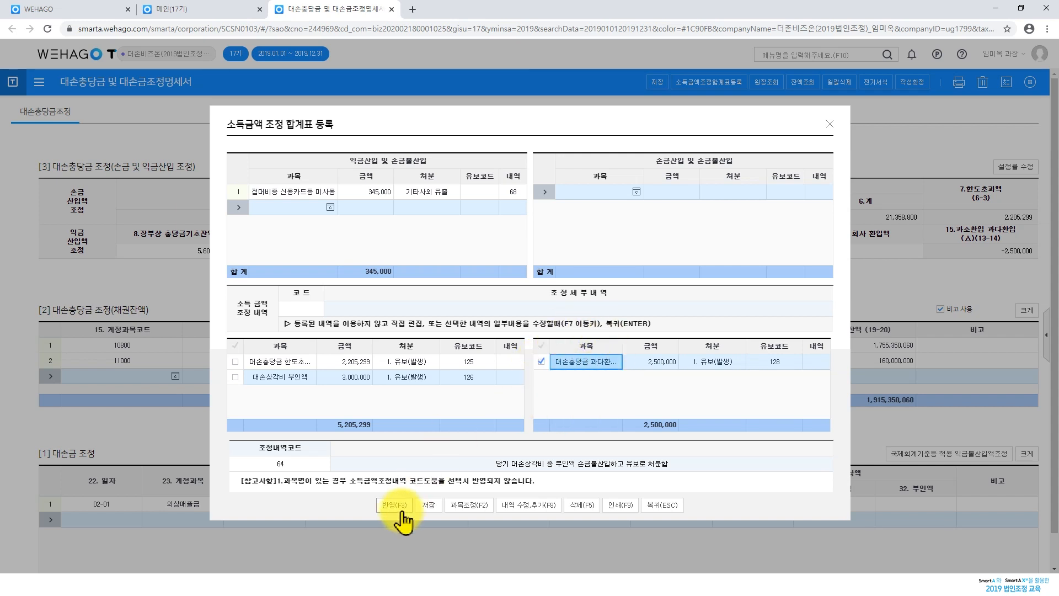
pyautogui.click(401, 513)
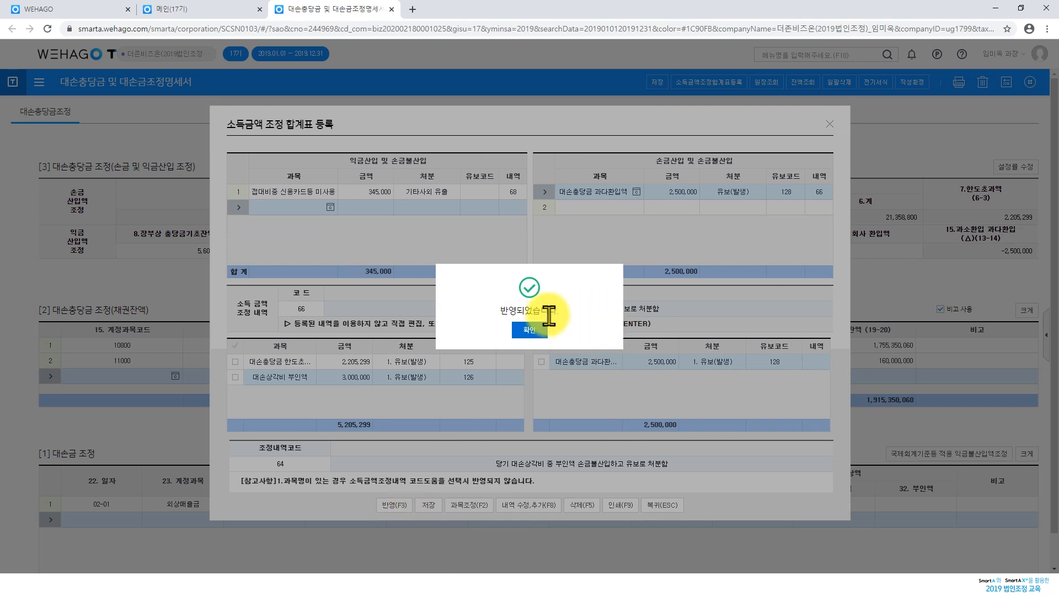
pyautogui.click(541, 332)
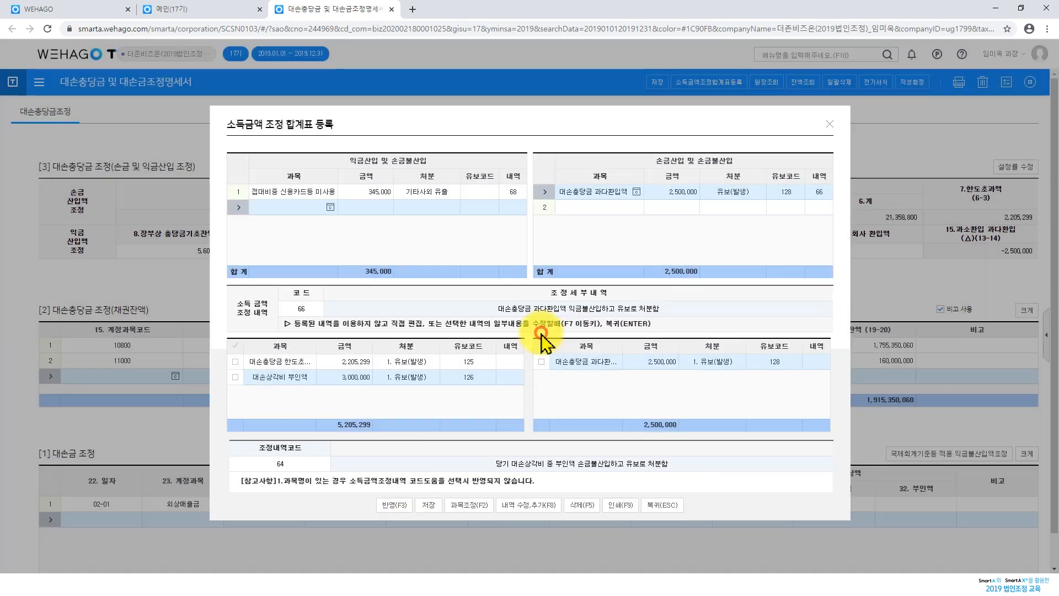
pyautogui.click(609, 197)
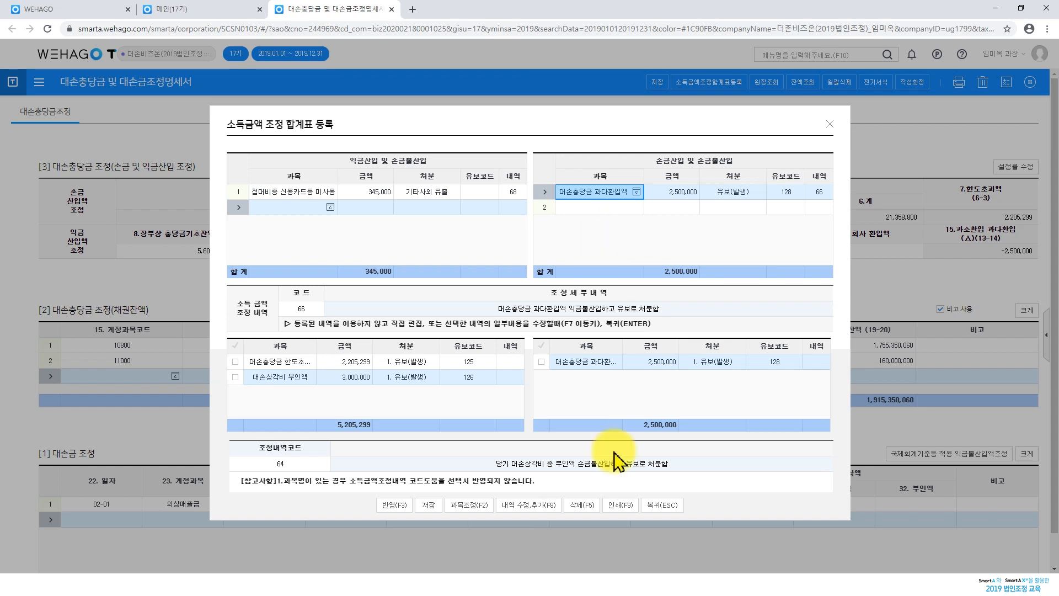
pyautogui.click(429, 504)
pyautogui.click(546, 331)
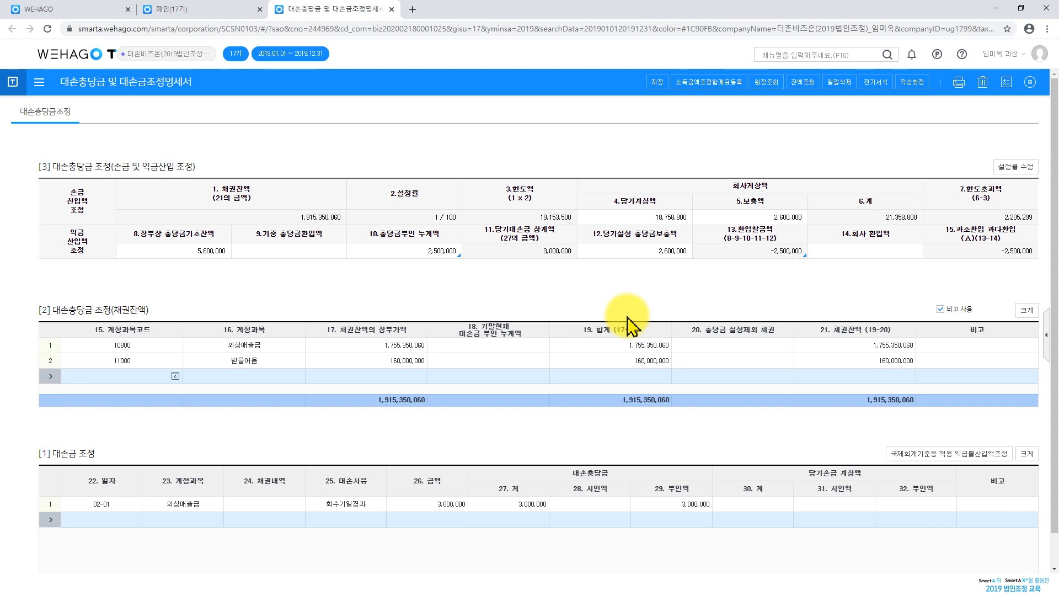
# View the source form information for the 10.충당금부인 누계액 amount in the 익금산입액 조정 row
pyautogui.click(386, 253)
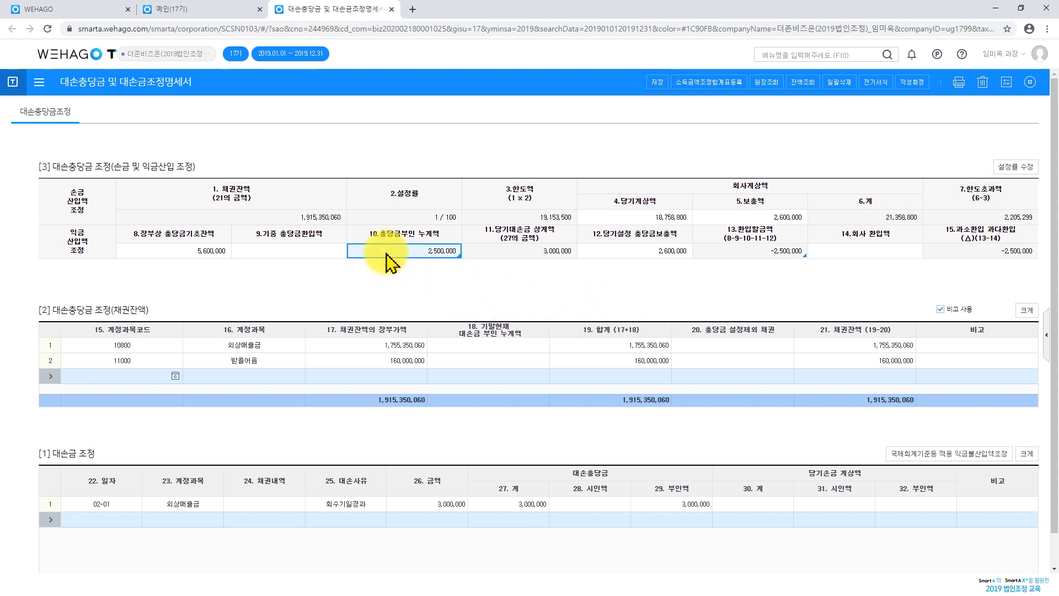
pyautogui.click(459, 256)
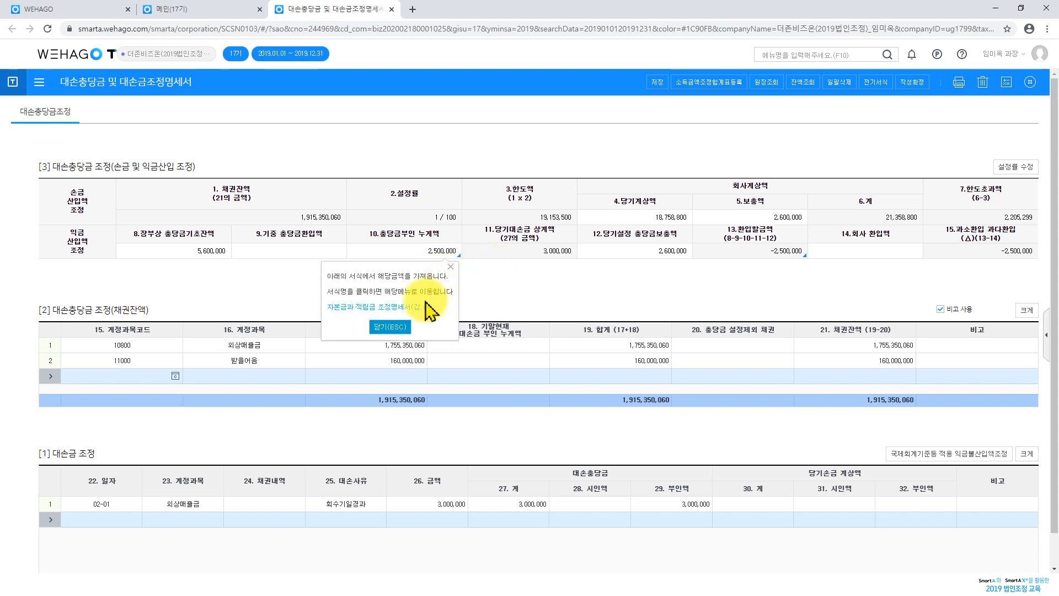